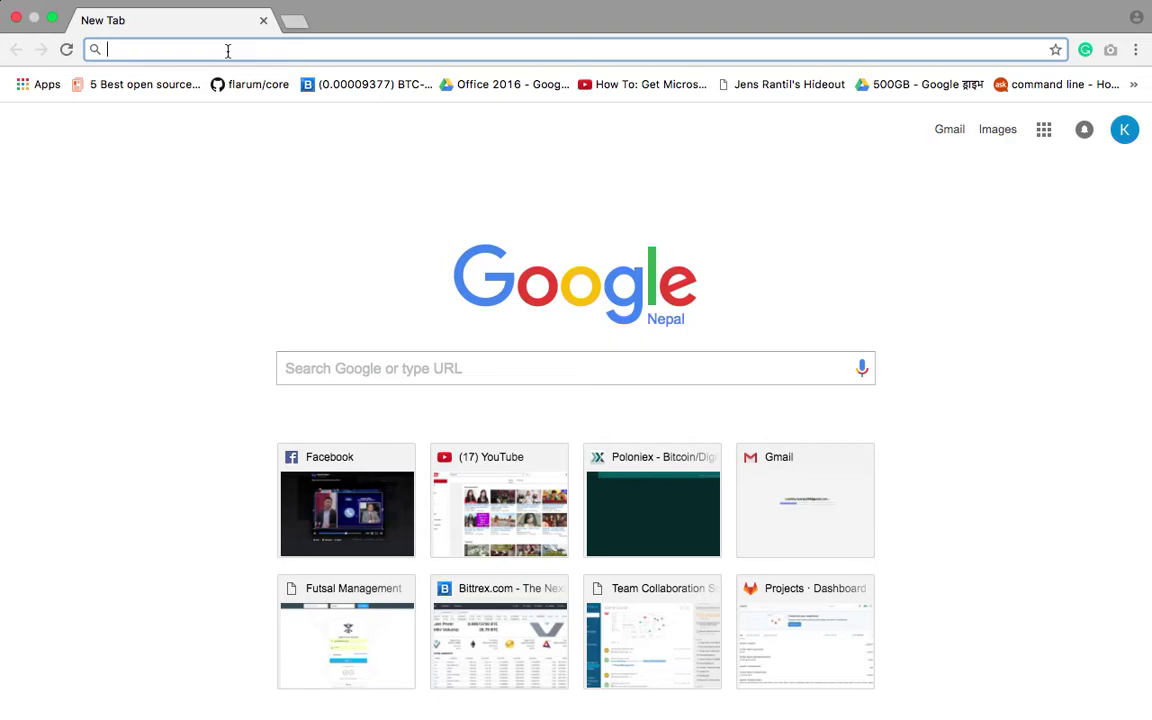
- Open laravel.com, go to its documentation, and jump to the Server Requirements section of the Installation page
{"action": "type", "text": "la"}
{"action": "key", "text": "Return"}
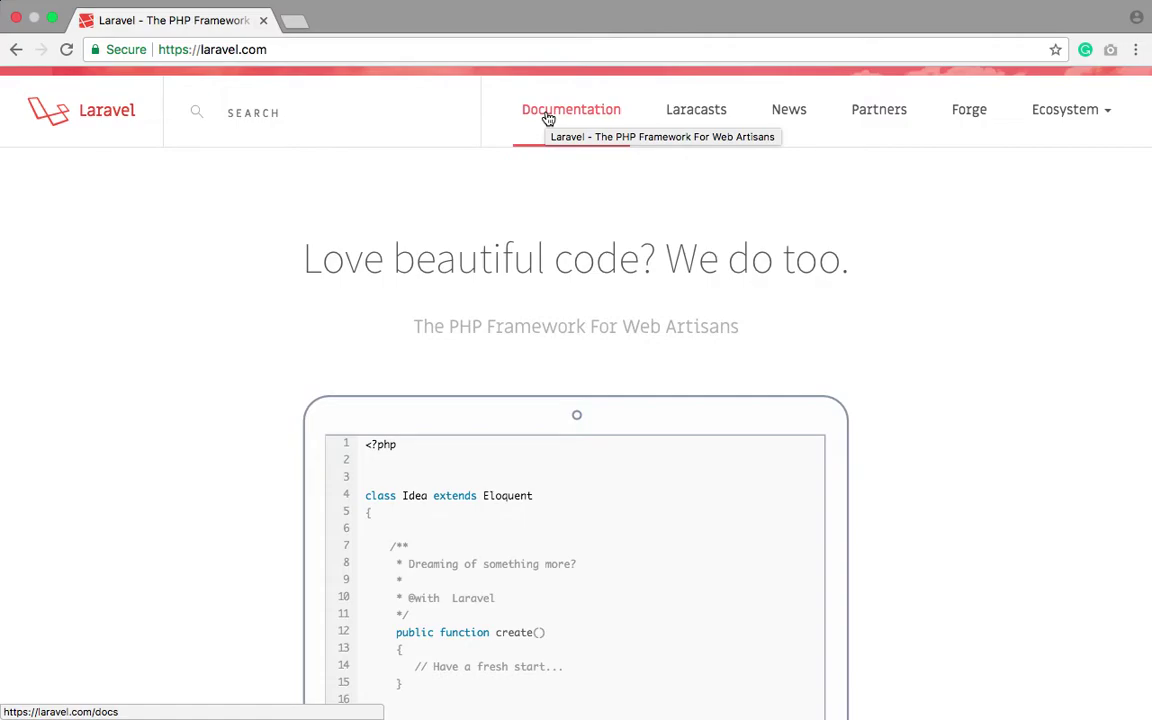
{"action": "left_click", "coordinate": [548, 115]}
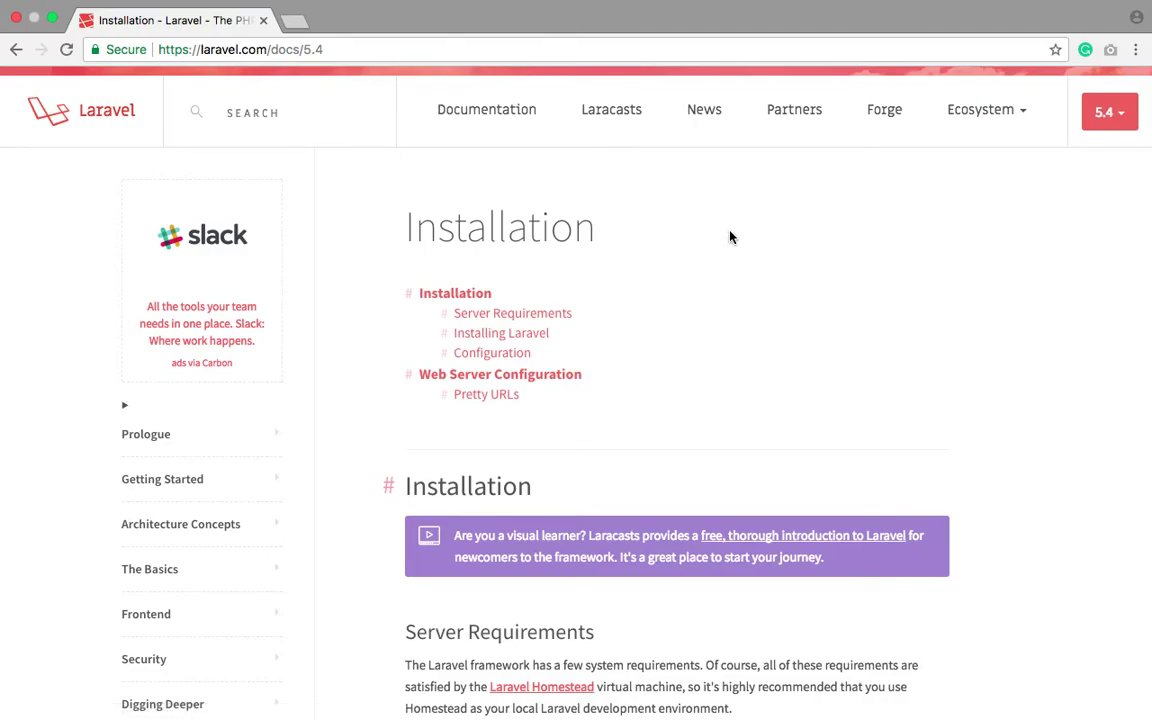
{"action": "scroll", "coordinate": [730, 237], "scroll_direction": "down", "scroll_amount": 2}
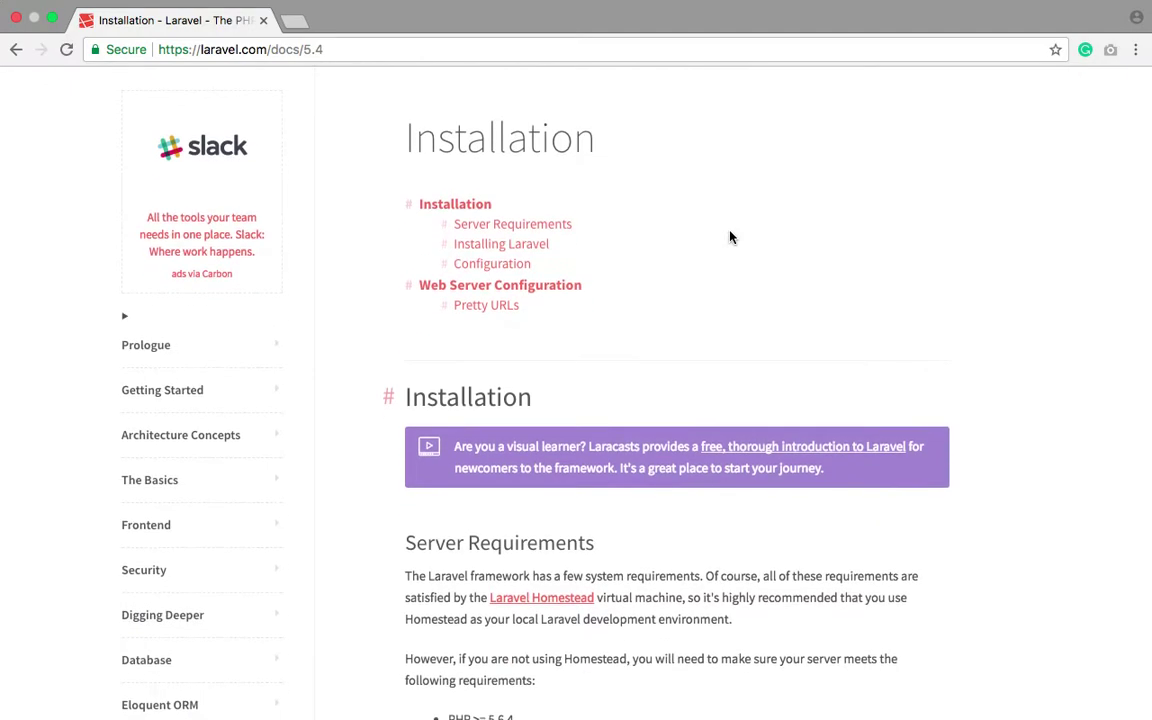
{"action": "left_click", "coordinate": [476, 226]}
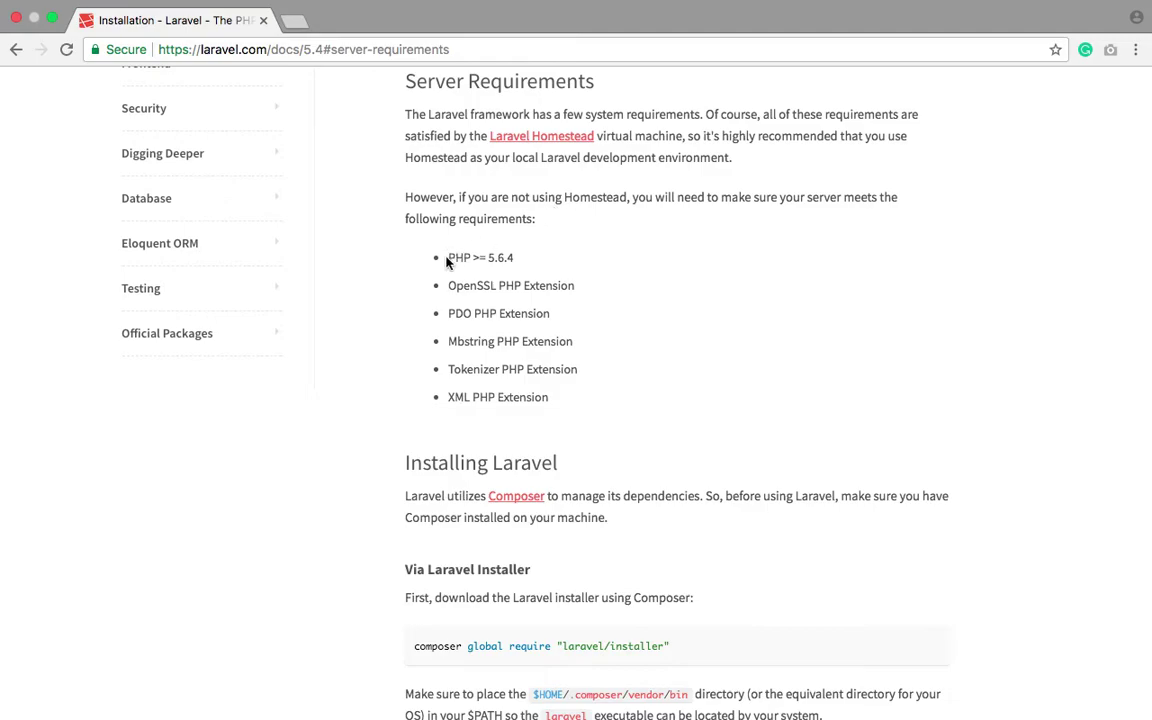
- Review the server requirements list, highlighting the PHP version, OpenSSL PHP Extension and PDO PHP Extension entries
{"action": "left_click_drag", "start_coordinate": [448, 258], "coordinate": [565, 262]}
{"action": "left_click_drag", "start_coordinate": [449, 285], "coordinate": [627, 285]}
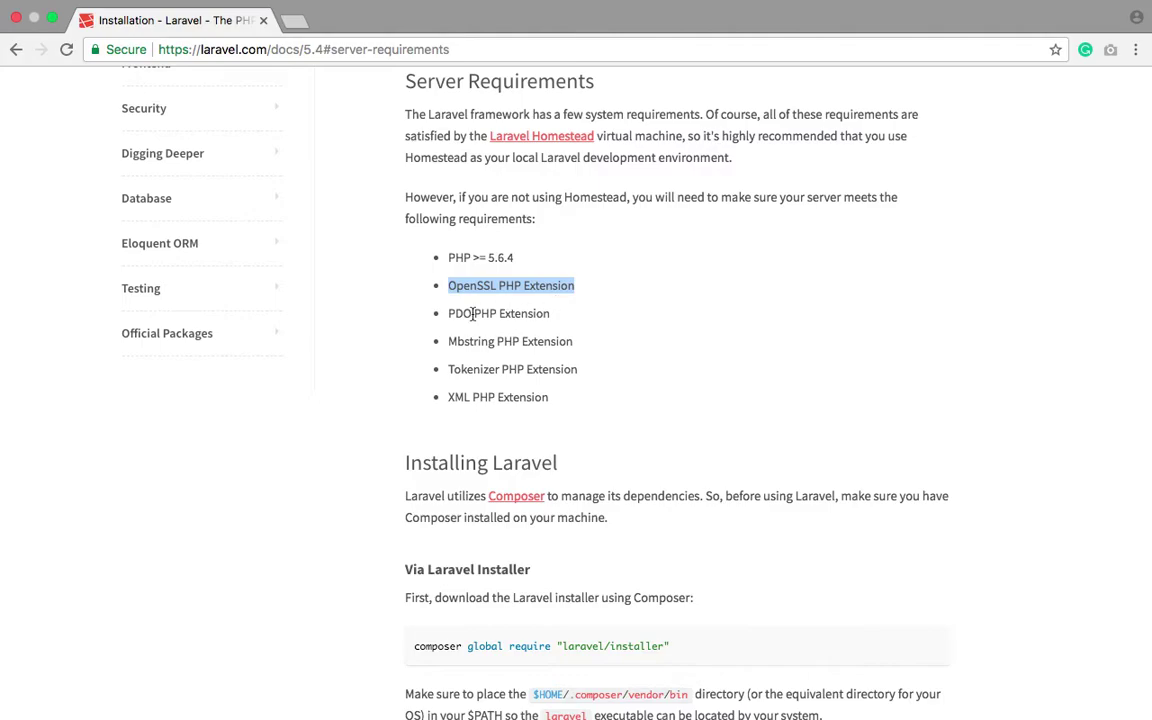
{"action": "left_click_drag", "start_coordinate": [448, 316], "coordinate": [576, 323]}
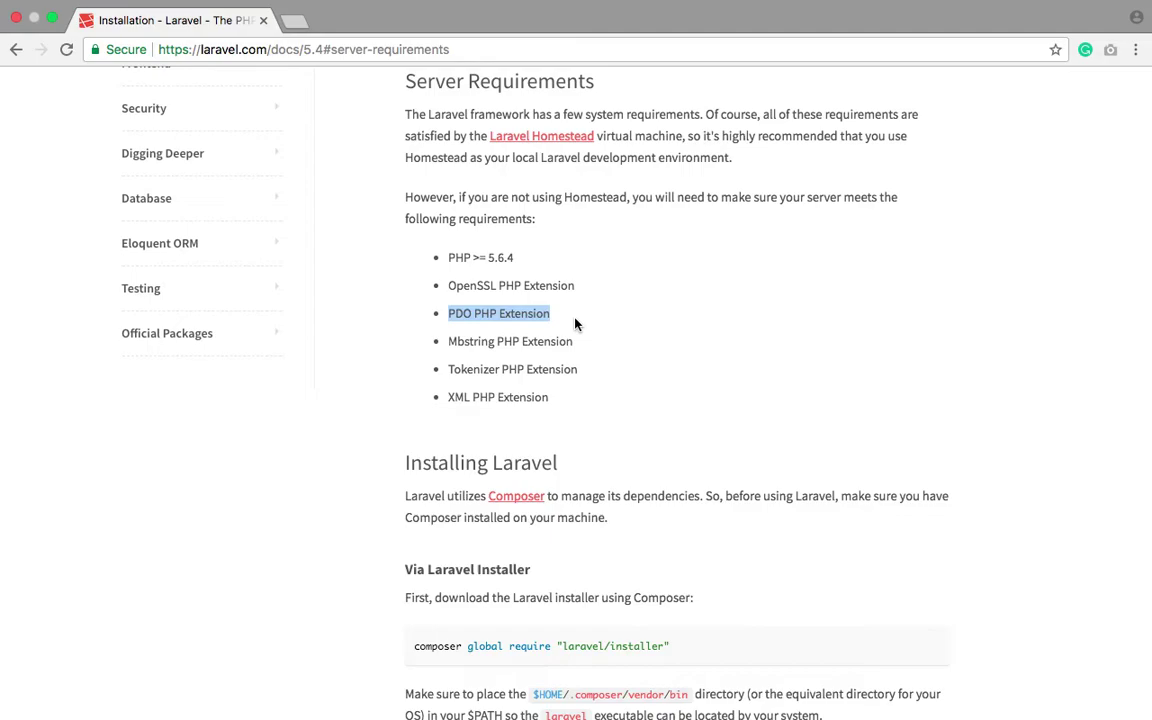
{"action": "left_click", "coordinate": [506, 313]}
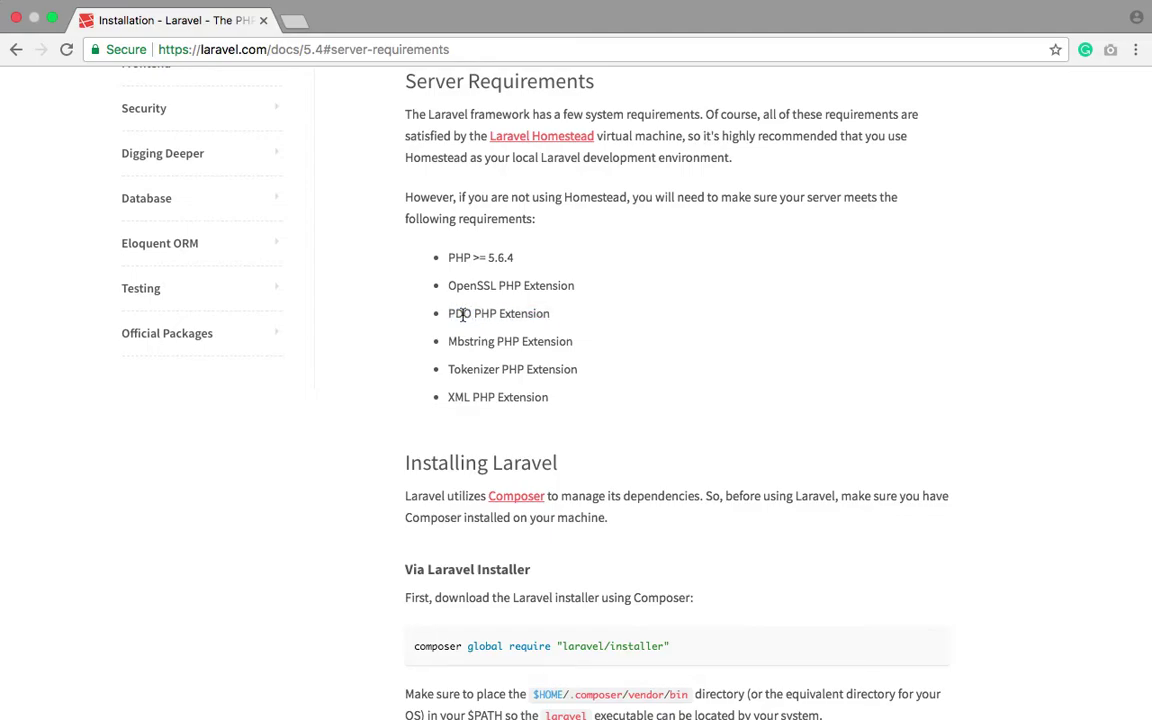
{"action": "double_click", "coordinate": [462, 313]}
{"action": "left_click", "coordinate": [455, 312]}
{"action": "left_click_drag", "start_coordinate": [449, 314], "coordinate": [613, 318]}
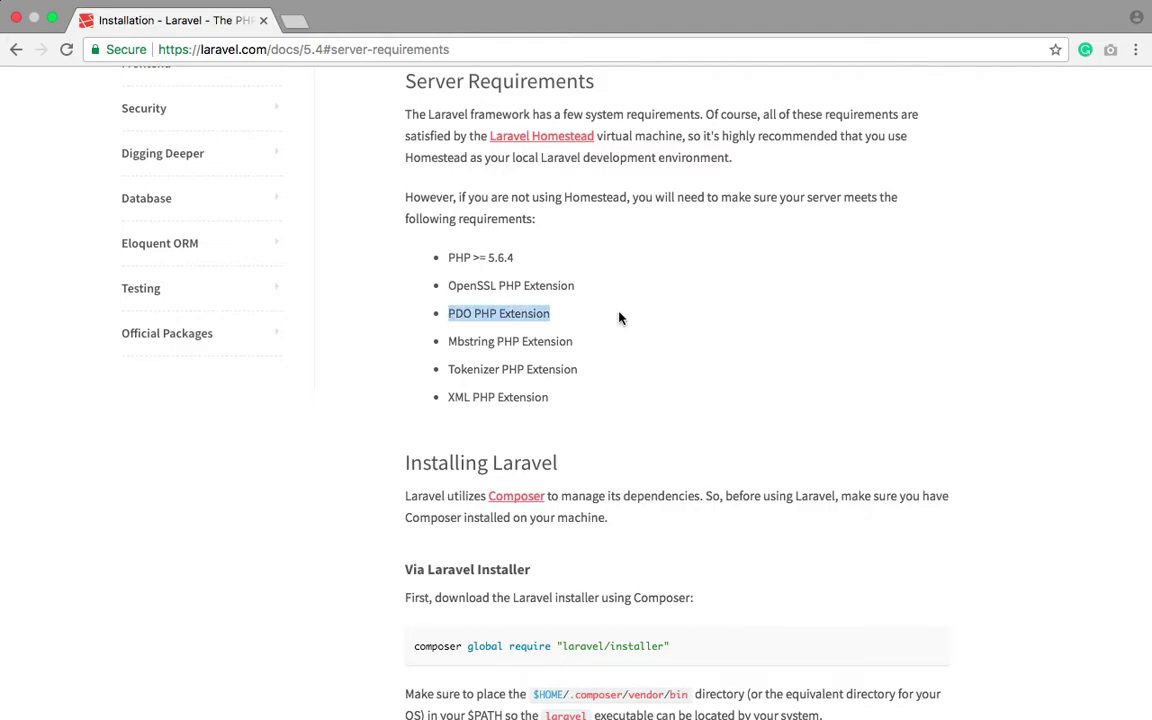
- Read the Installing Laravel section, highlighting its heading and the paragraph about needing Composer
{"action": "scroll", "coordinate": [619, 318], "scroll_direction": "down", "scroll_amount": 2}
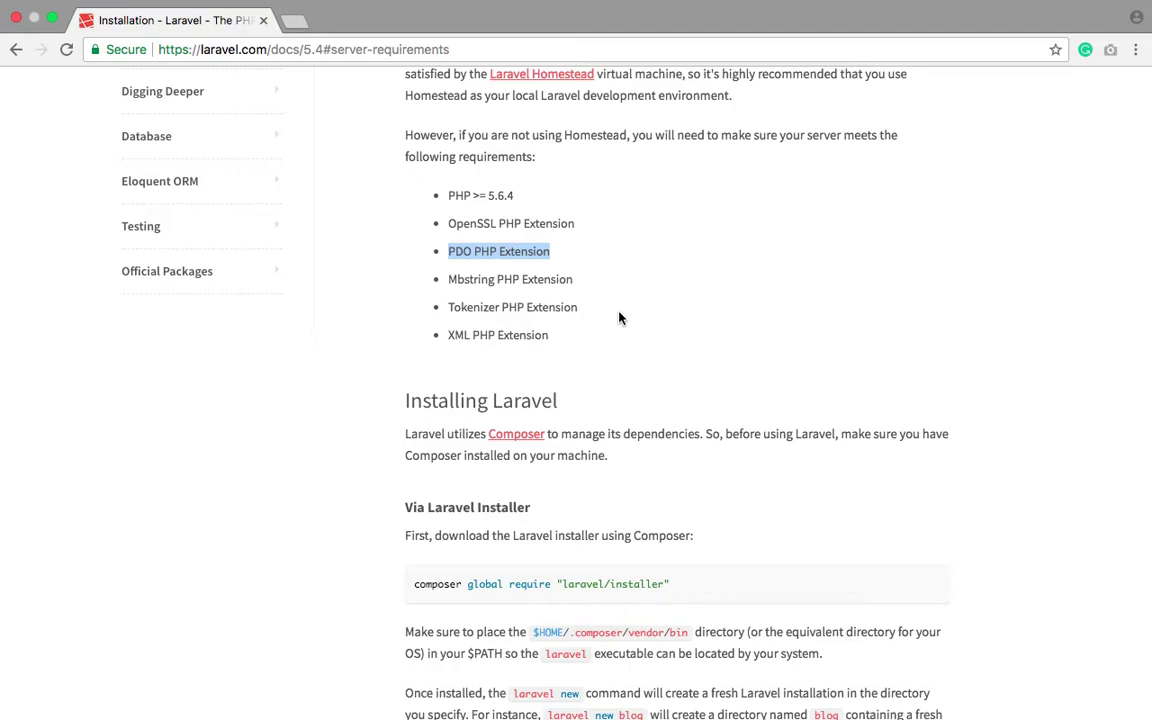
{"action": "scroll", "coordinate": [619, 318], "scroll_direction": "down", "scroll_amount": 2}
{"action": "scroll", "coordinate": [619, 318], "scroll_direction": "down", "scroll_amount": 3}
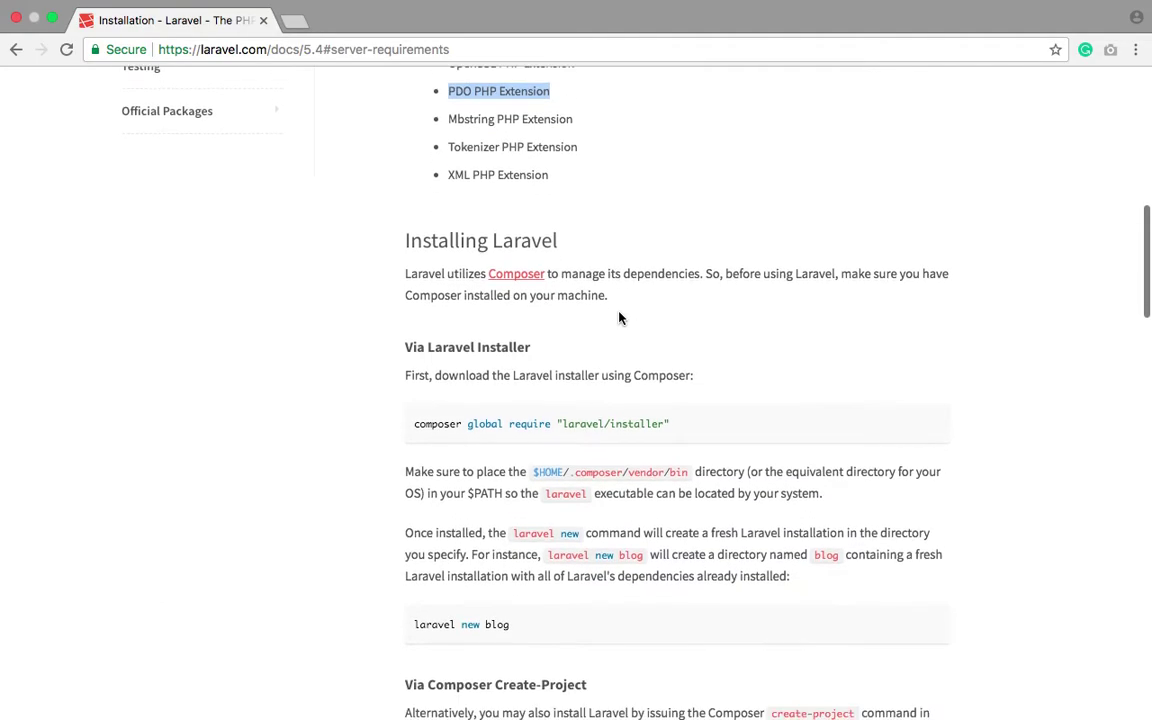
{"action": "scroll", "coordinate": [619, 318], "scroll_direction": "down", "scroll_amount": 1}
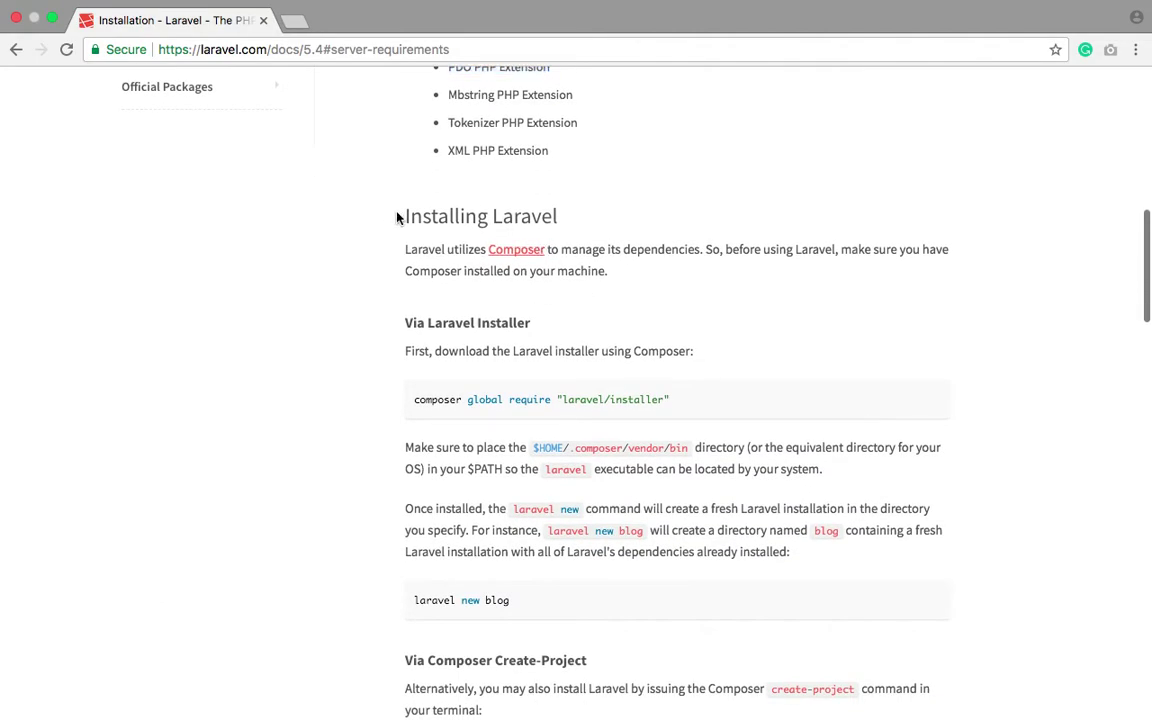
{"action": "left_click_drag", "start_coordinate": [398, 218], "coordinate": [592, 212]}
{"action": "scroll", "coordinate": [599, 212], "scroll_direction": "down", "scroll_amount": 2}
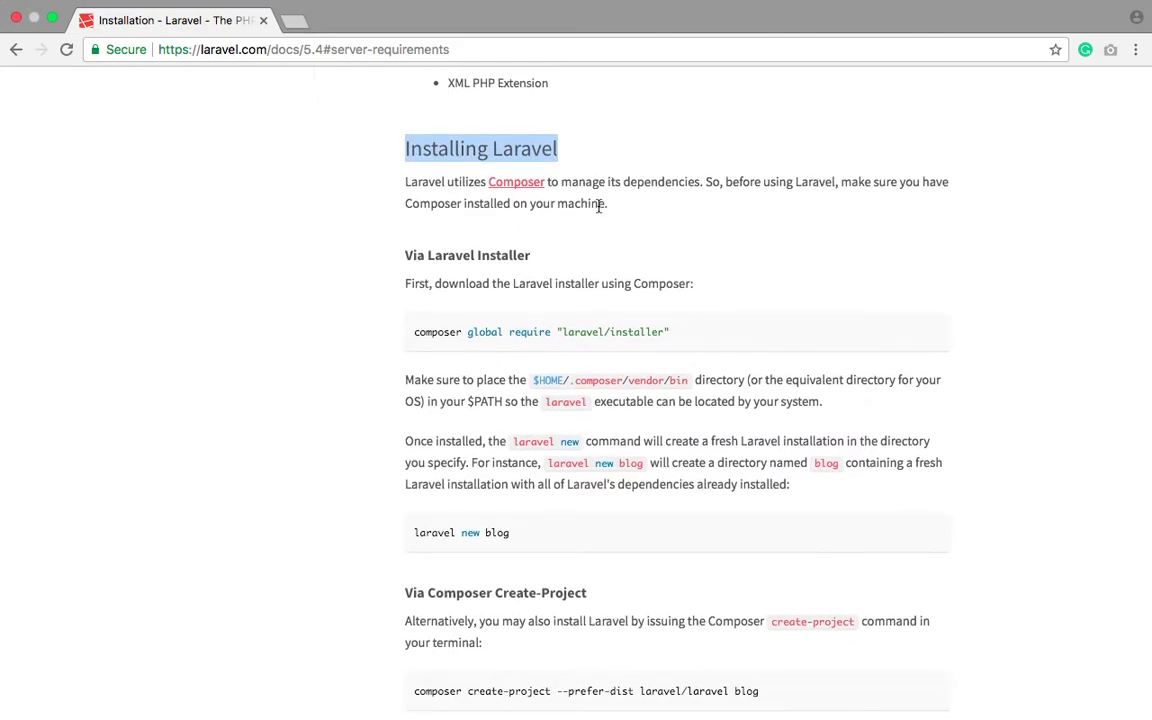
{"action": "scroll", "coordinate": [599, 206], "scroll_direction": "down", "scroll_amount": 4}
{"action": "scroll", "coordinate": [420, 480], "scroll_direction": "down", "scroll_amount": 1}
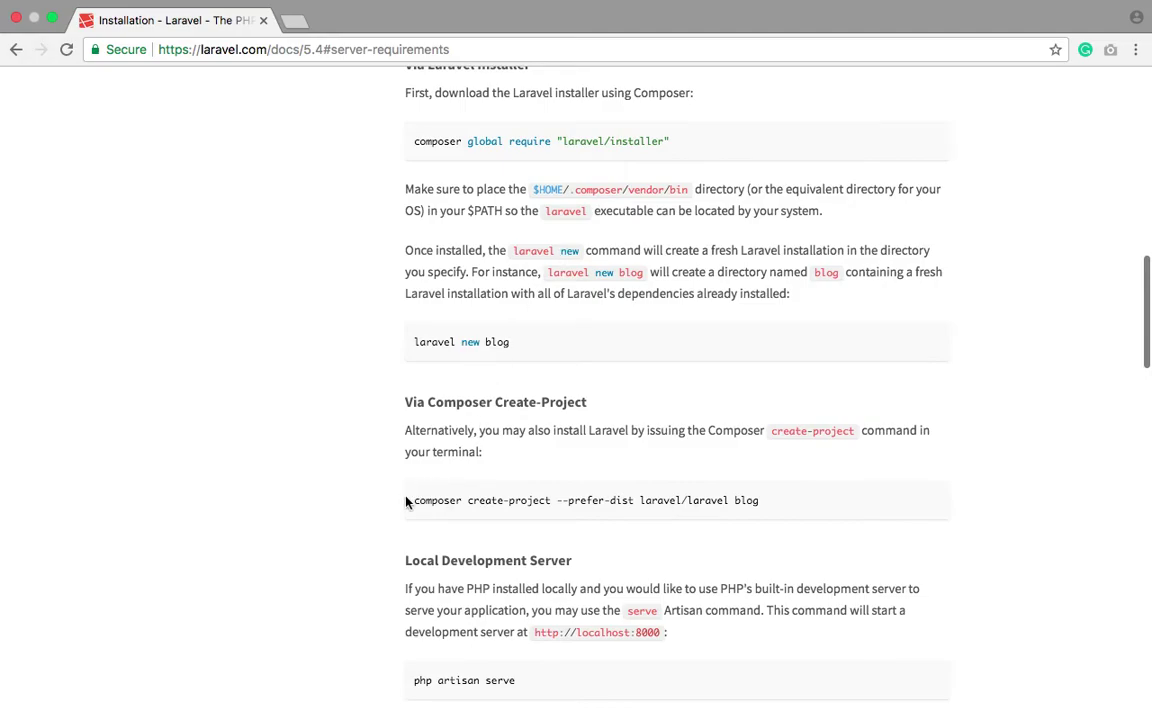
{"action": "scroll", "coordinate": [409, 483], "scroll_direction": "up", "scroll_amount": 4}
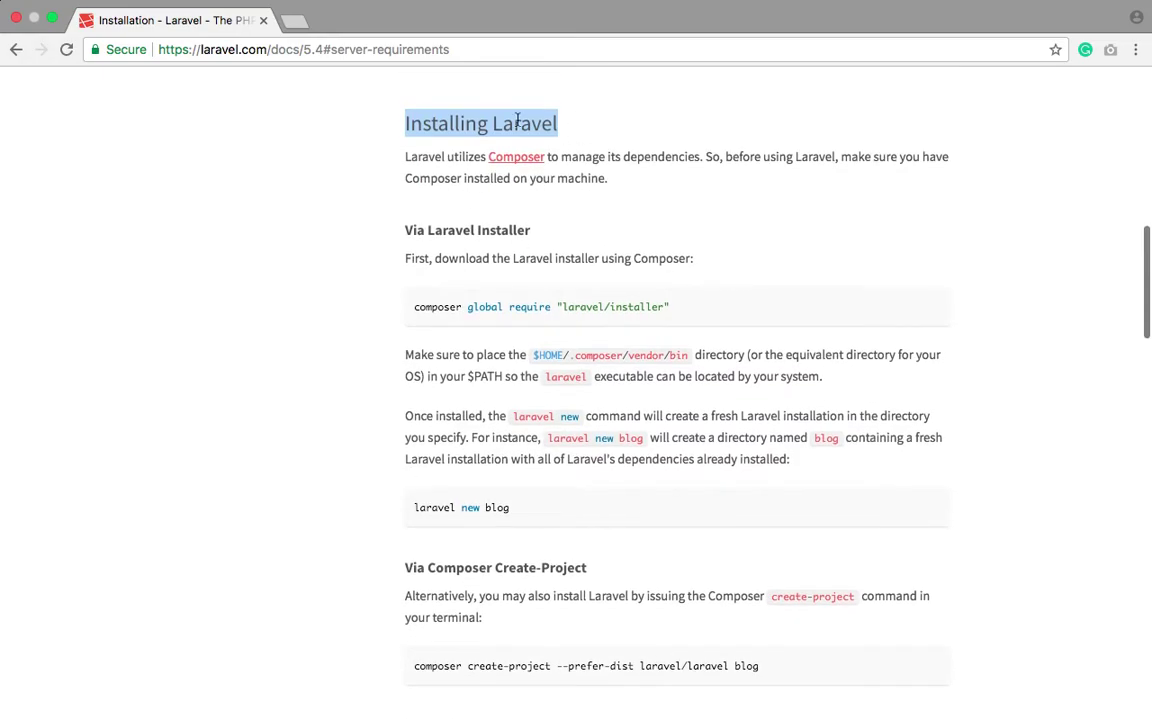
{"action": "left_click_drag", "start_coordinate": [404, 157], "coordinate": [624, 177]}
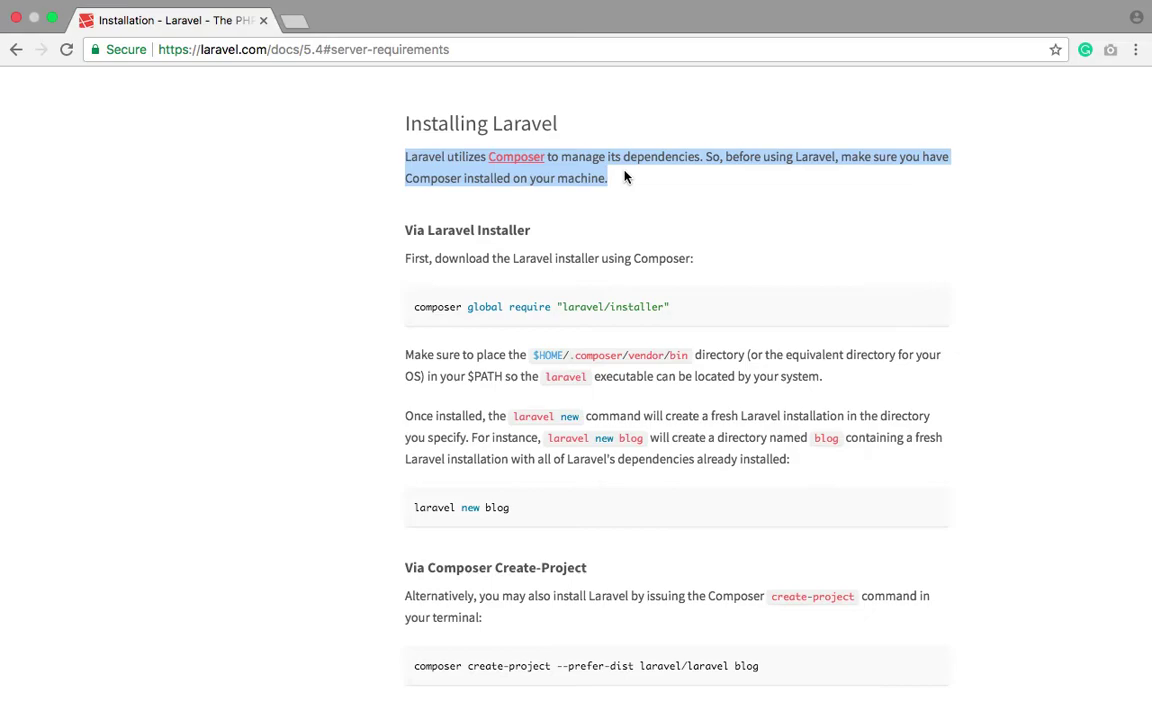
{"action": "left_click", "coordinate": [624, 177]}
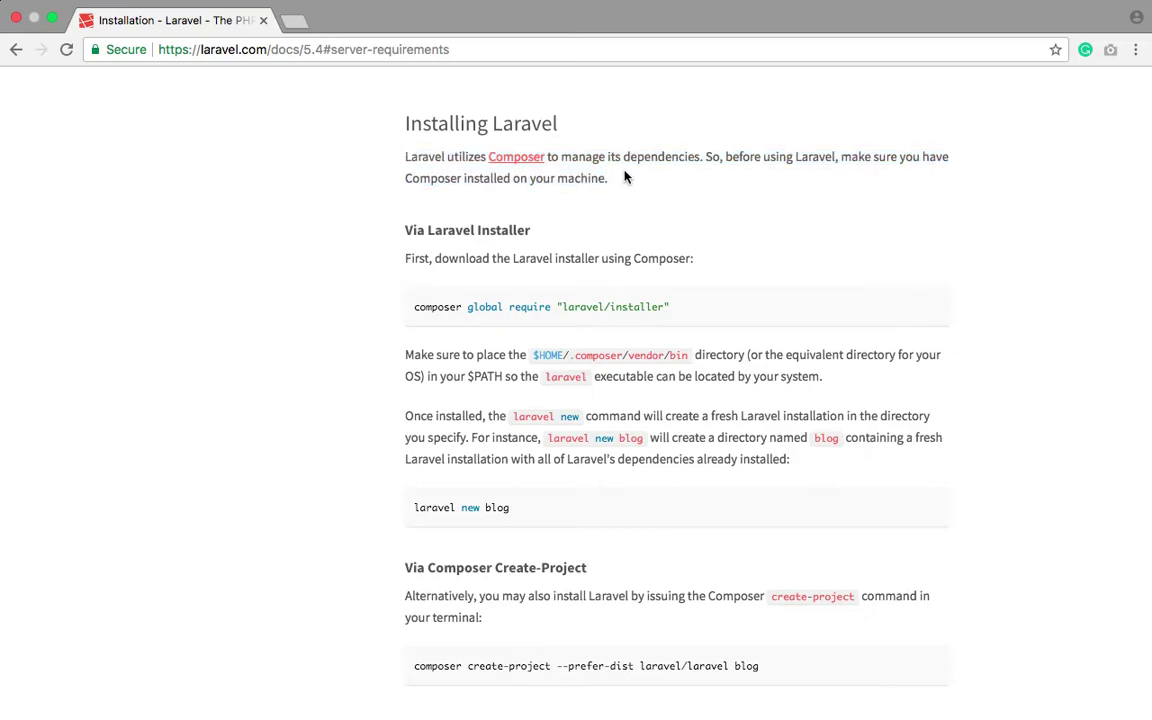
- Open the Composer link from the Installing Laravel section in a new tab and switch to it
{"action": "right_click", "coordinate": [517, 161]}
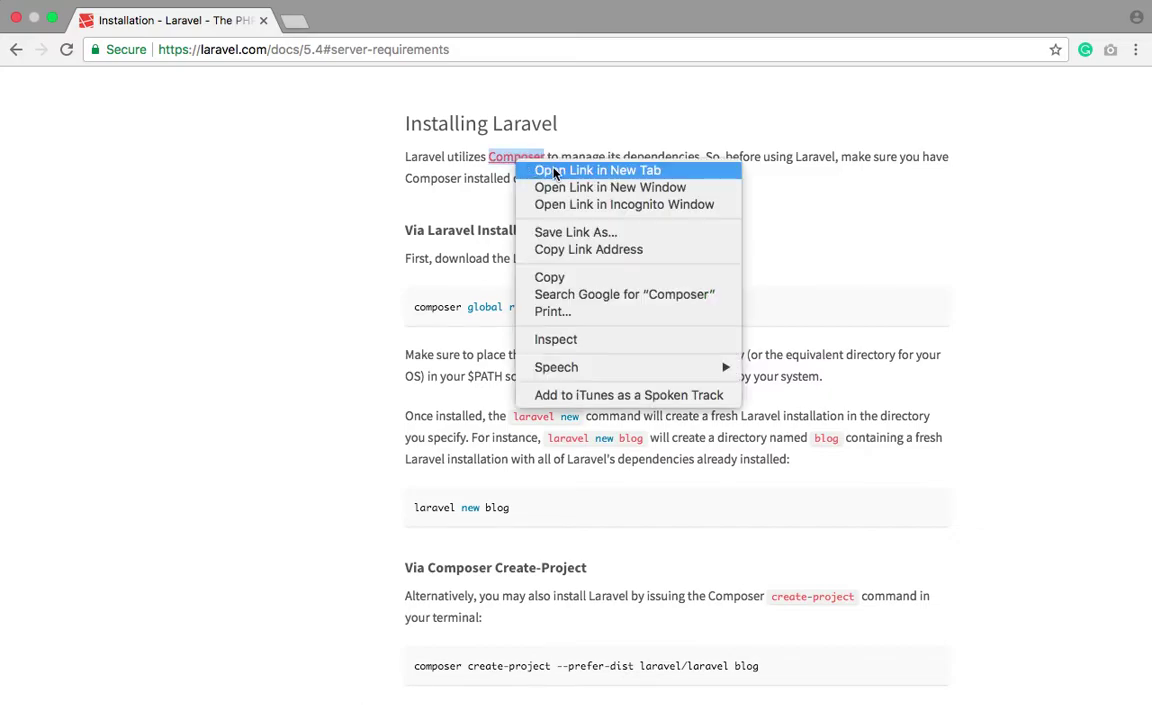
{"action": "left_click", "coordinate": [554, 171]}
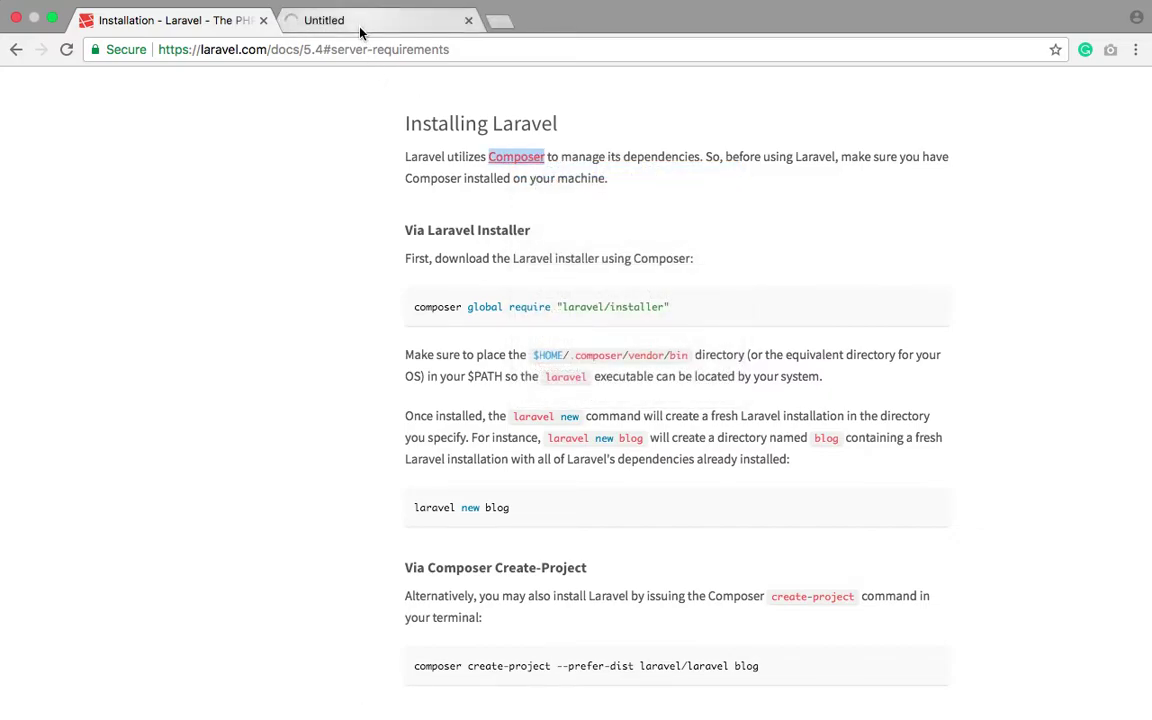
{"action": "left_click", "coordinate": [360, 30]}
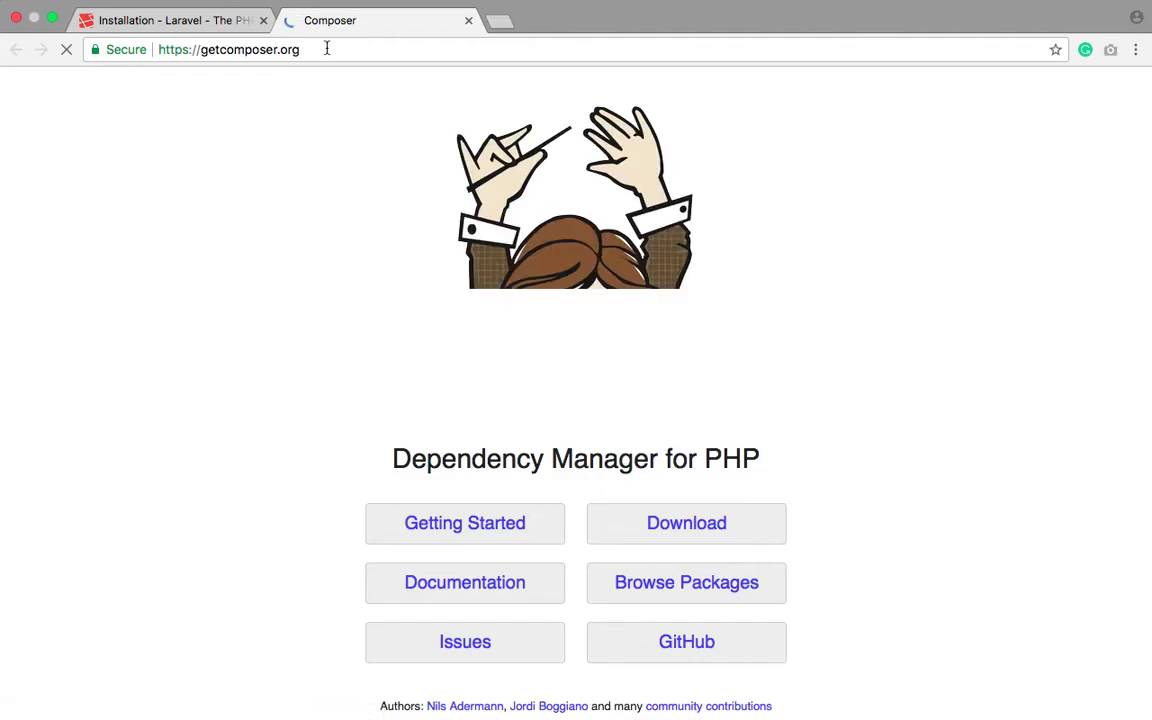
{"action": "left_click", "coordinate": [326, 48]}
{"action": "left_click", "coordinate": [221, 49]}
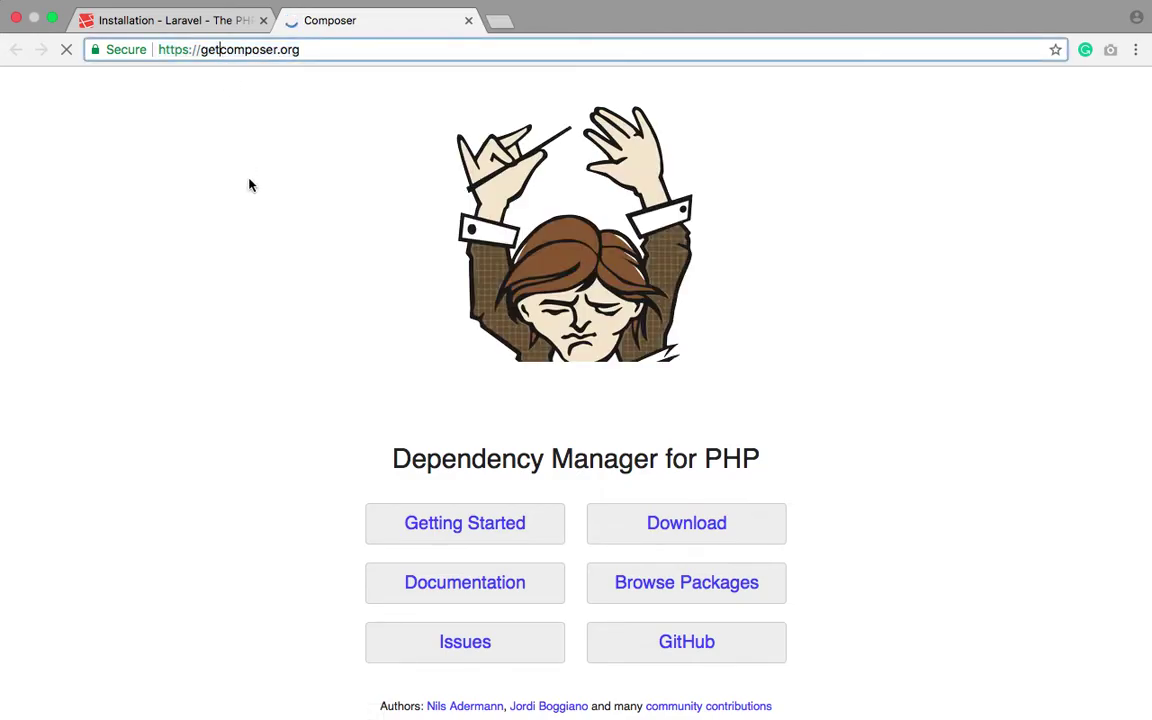
- Go to Composer's download page and download the composer.phar file for version 1.5.1 from Manual Download
{"action": "scroll", "coordinate": [270, 288], "scroll_direction": "down", "scroll_amount": 3}
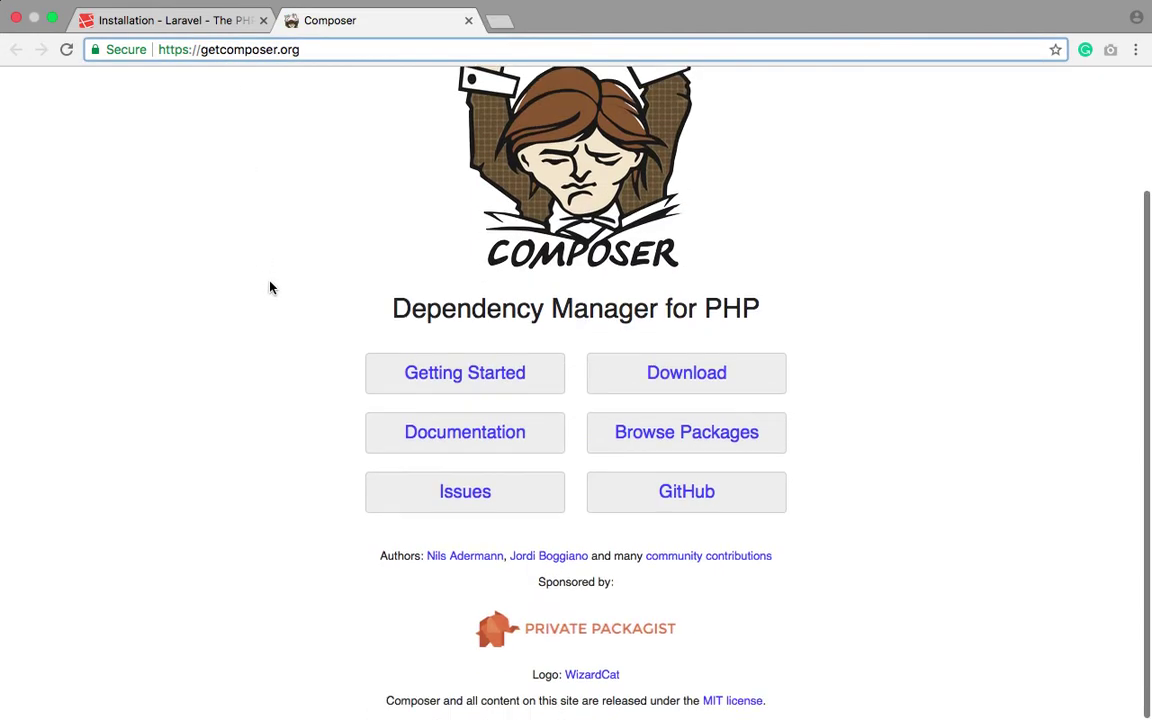
{"action": "left_click", "coordinate": [688, 393]}
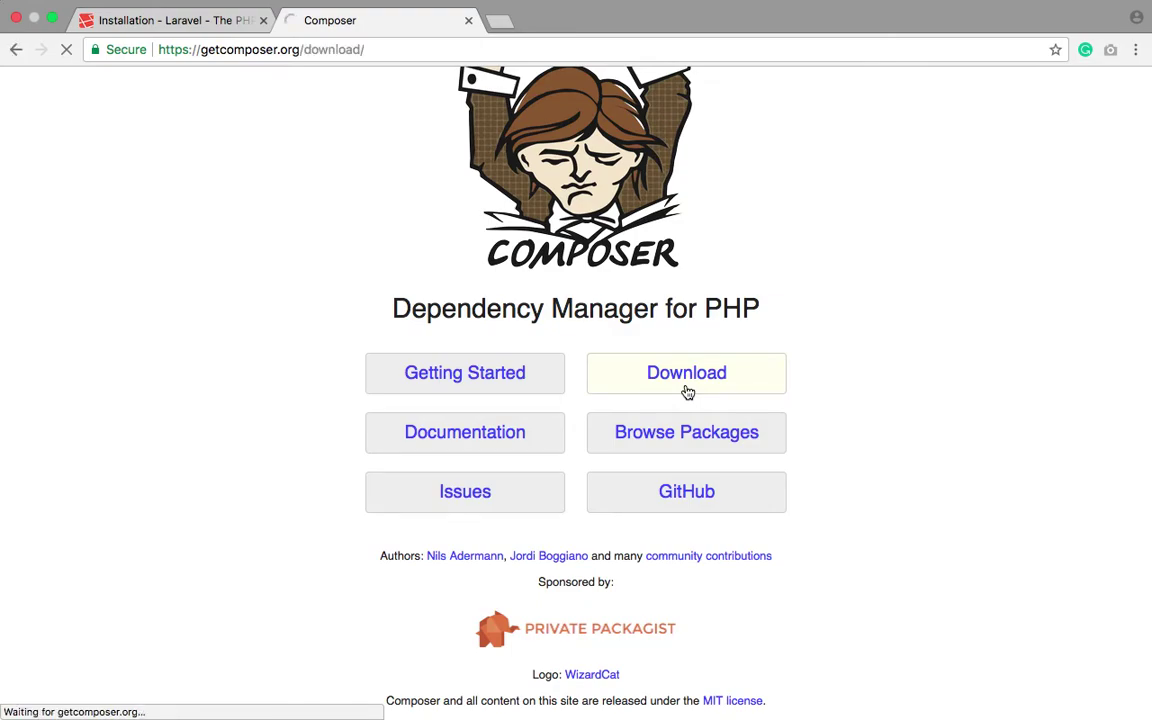
{"action": "scroll", "coordinate": [688, 392], "scroll_direction": "down", "scroll_amount": 5}
{"action": "scroll", "coordinate": [688, 392], "scroll_direction": "down", "scroll_amount": 10}
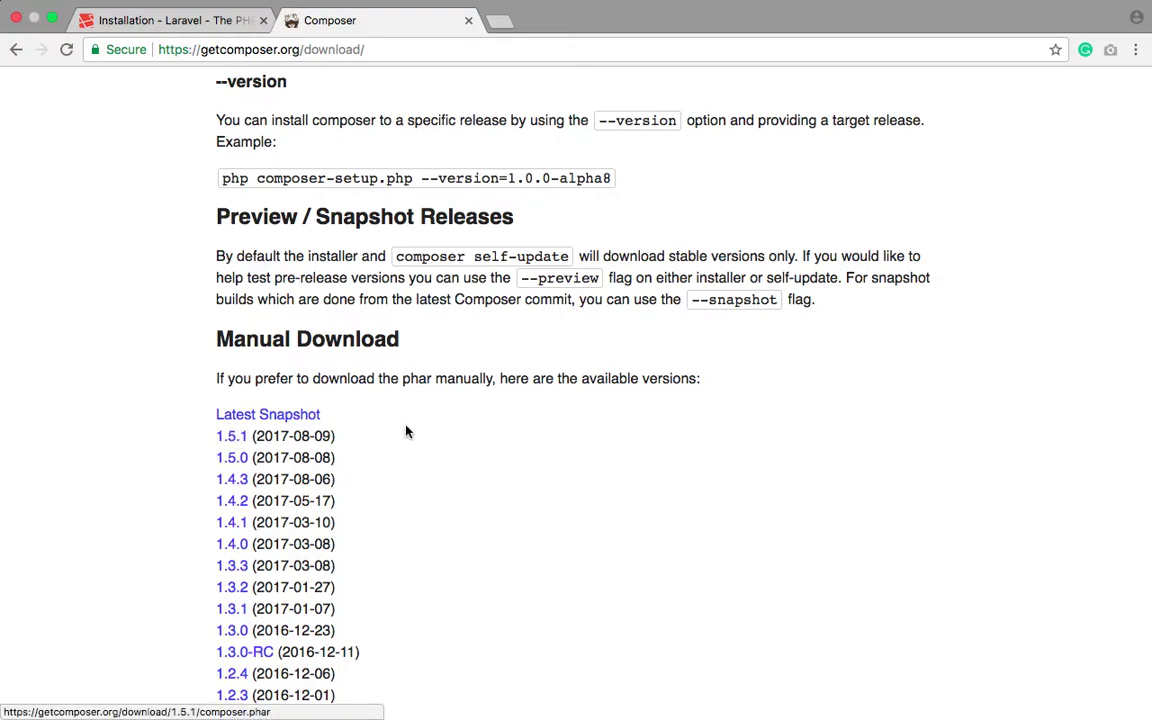
{"action": "left_click", "coordinate": [232, 442]}
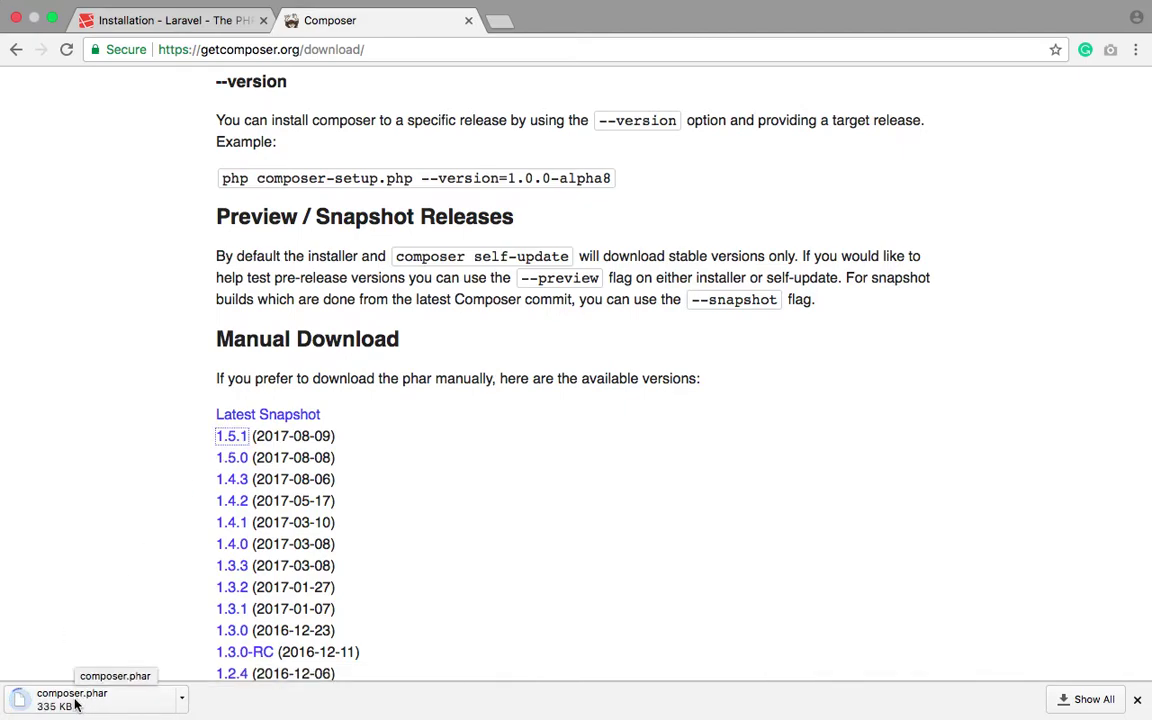
{"action": "left_click", "coordinate": [109, 487]}
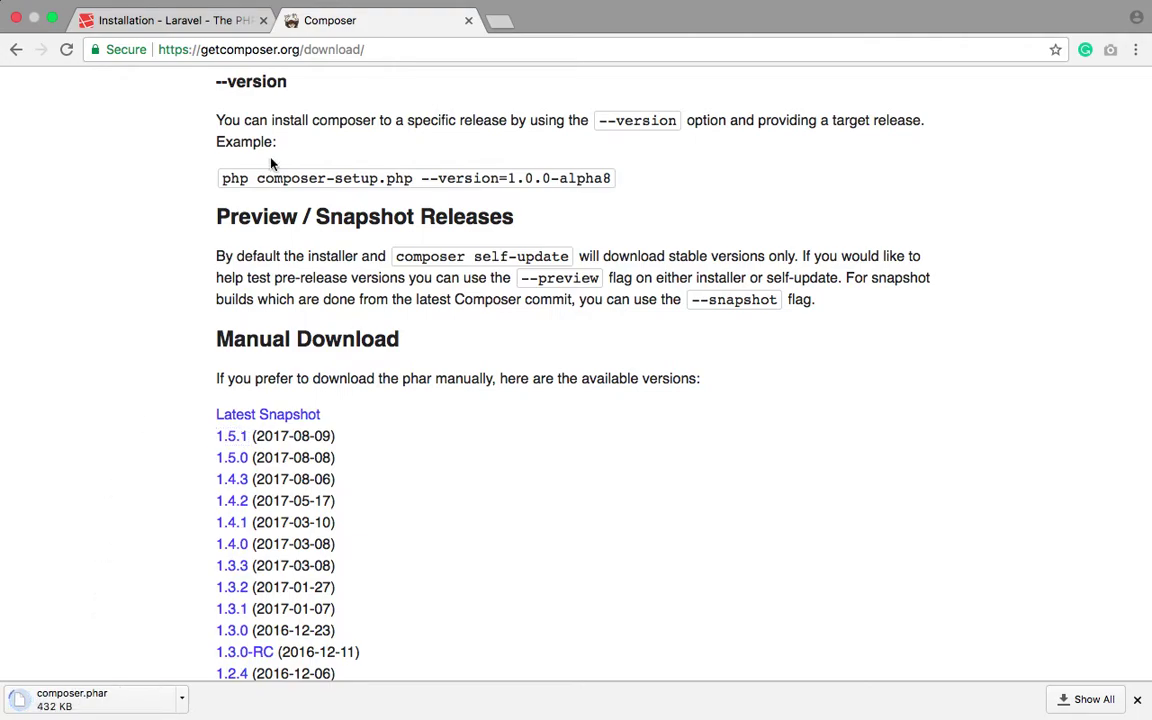
- Return to the Laravel installation page and review the Laravel installer and Composer create-project commands, highlighting the global require command
{"action": "left_click", "coordinate": [185, 24]}
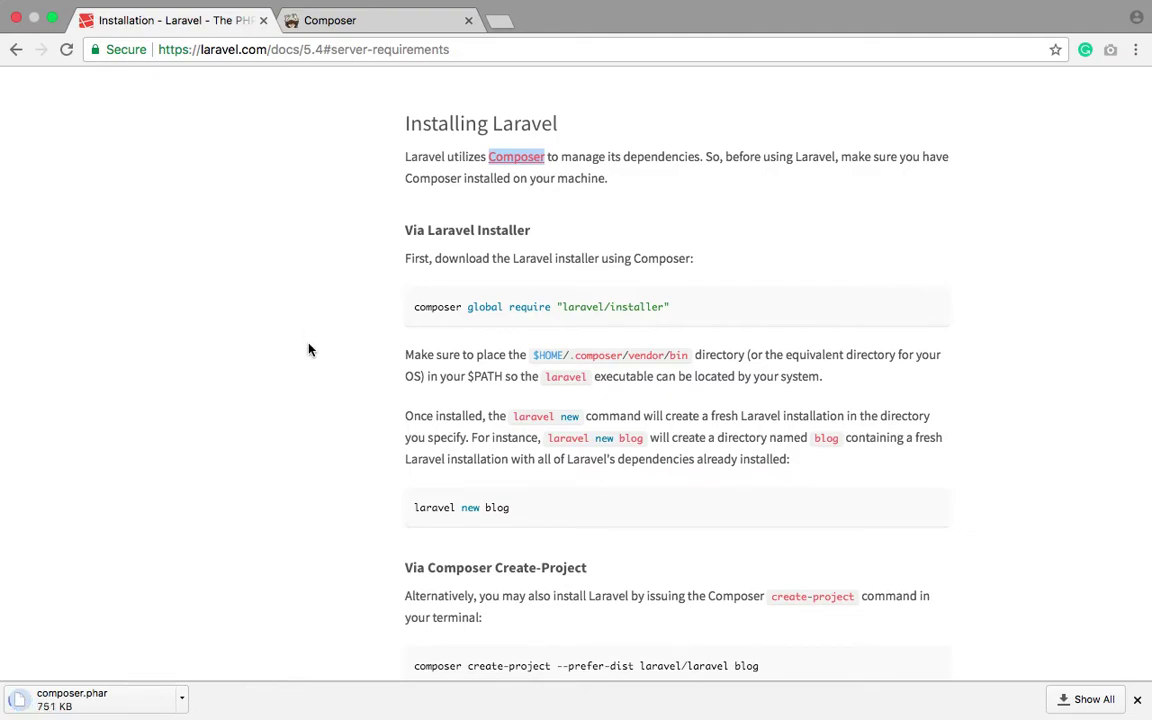
{"action": "scroll", "coordinate": [309, 349], "scroll_direction": "down", "scroll_amount": 2}
{"action": "scroll", "coordinate": [309, 349], "scroll_direction": "up", "scroll_amount": 2}
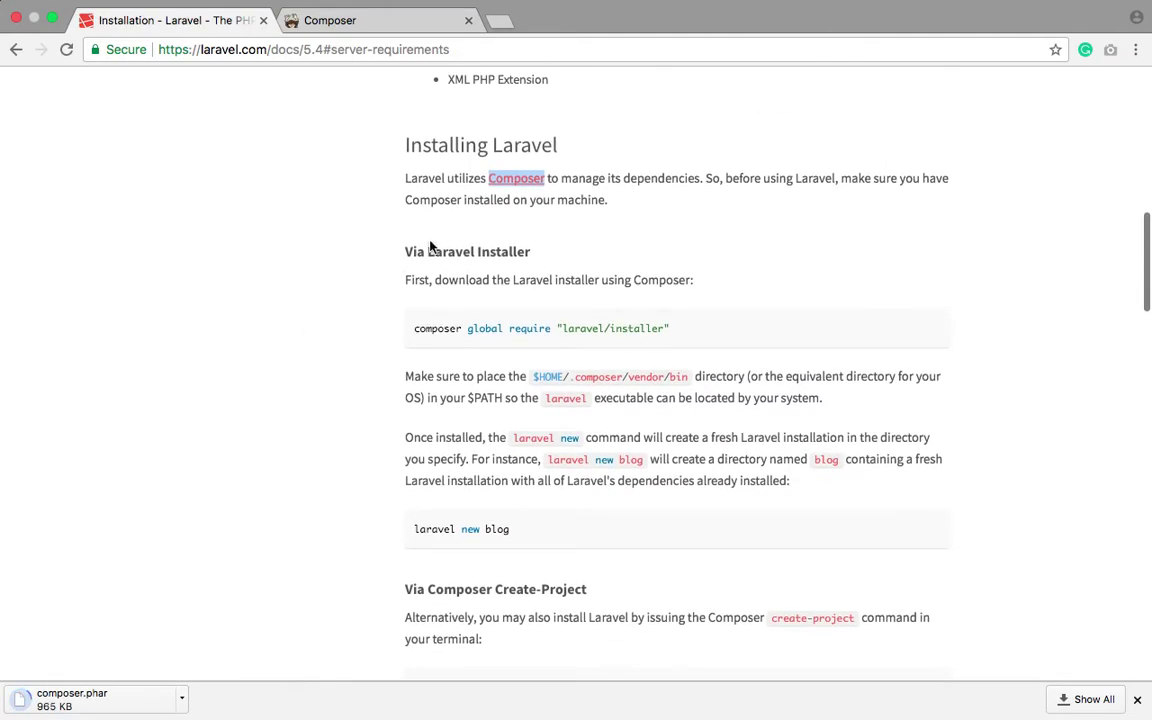
{"action": "scroll", "coordinate": [396, 237], "scroll_direction": "down", "scroll_amount": 3}
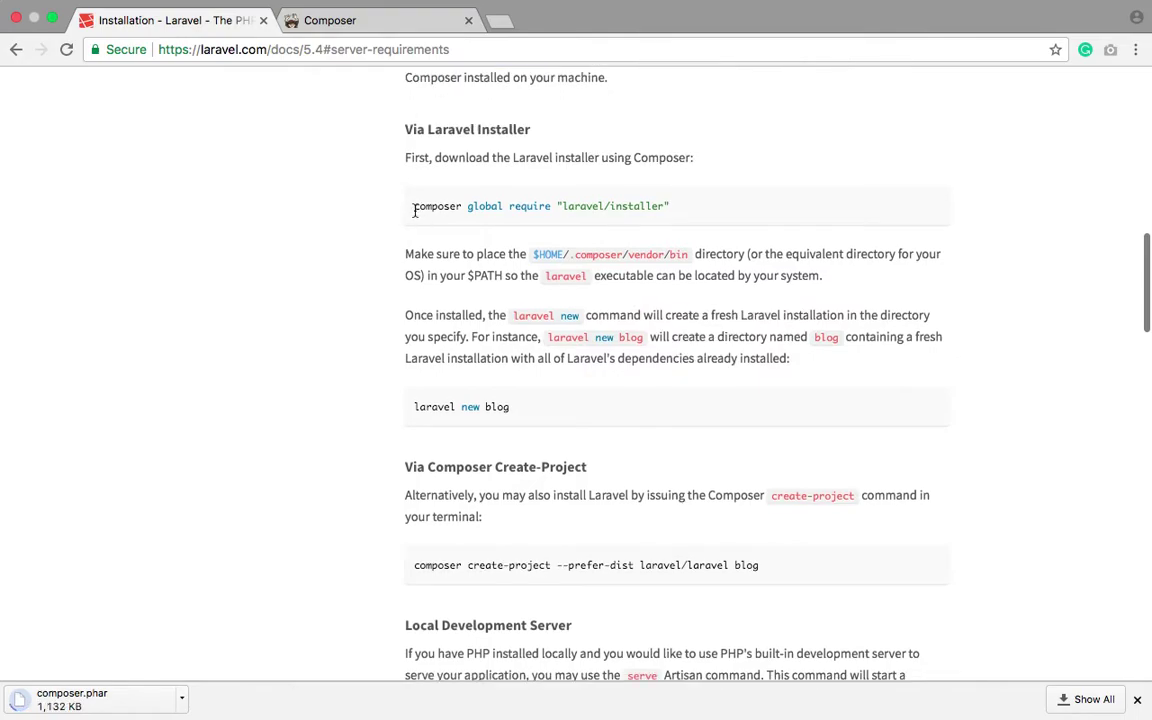
{"action": "triple_click", "coordinate": [415, 208]}
{"action": "scroll", "coordinate": [361, 335], "scroll_direction": "down", "scroll_amount": 6}
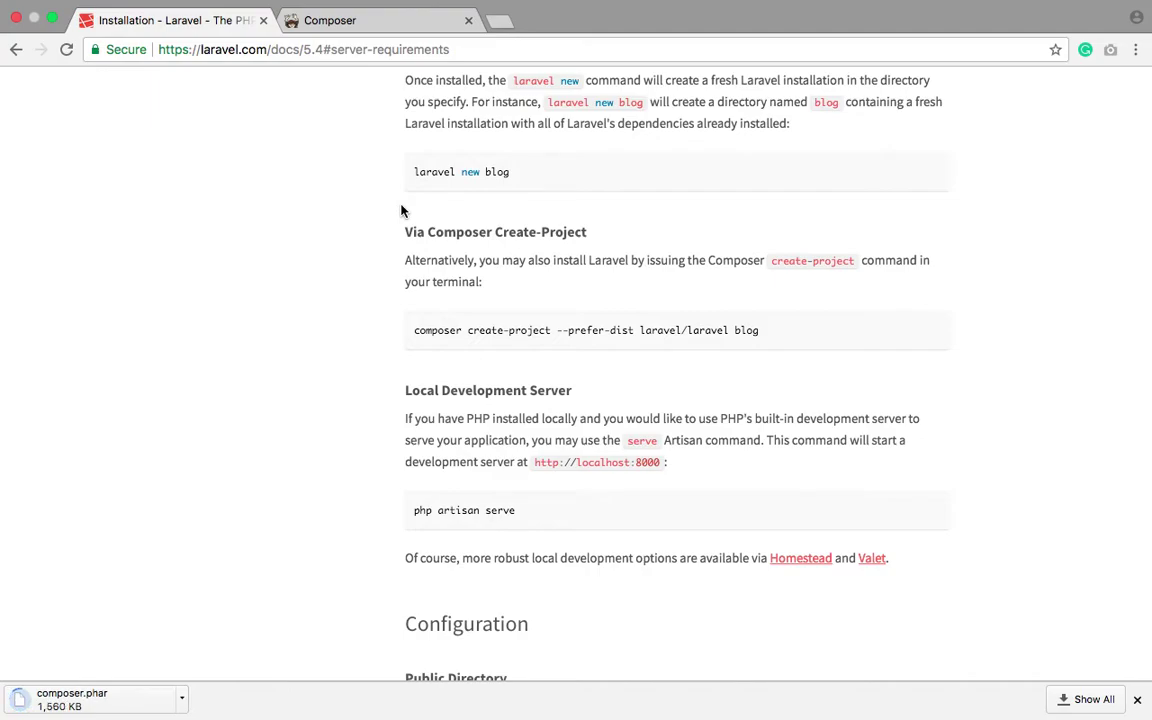
{"action": "scroll", "coordinate": [401, 210], "scroll_direction": "up", "scroll_amount": 3}
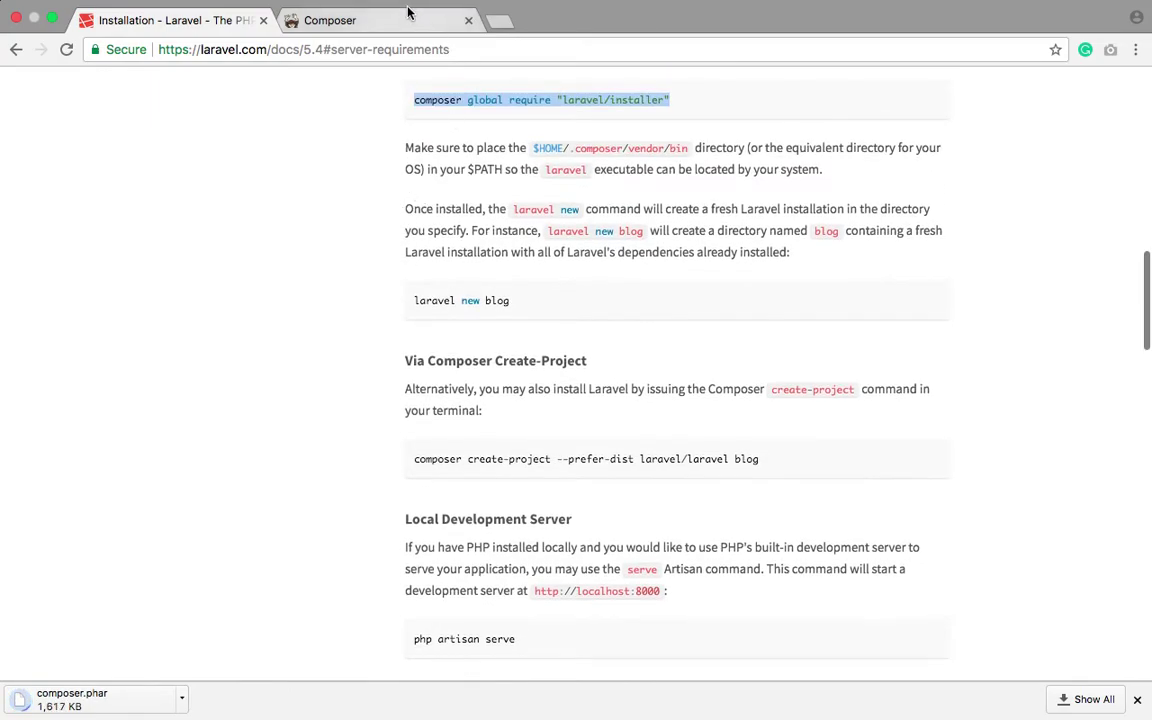
- Return to the Composer site, open its Getting Started guide and skim the introduction, system requirements and Linux / Unix / OSX installation sections
{"action": "left_click", "coordinate": [405, 17]}
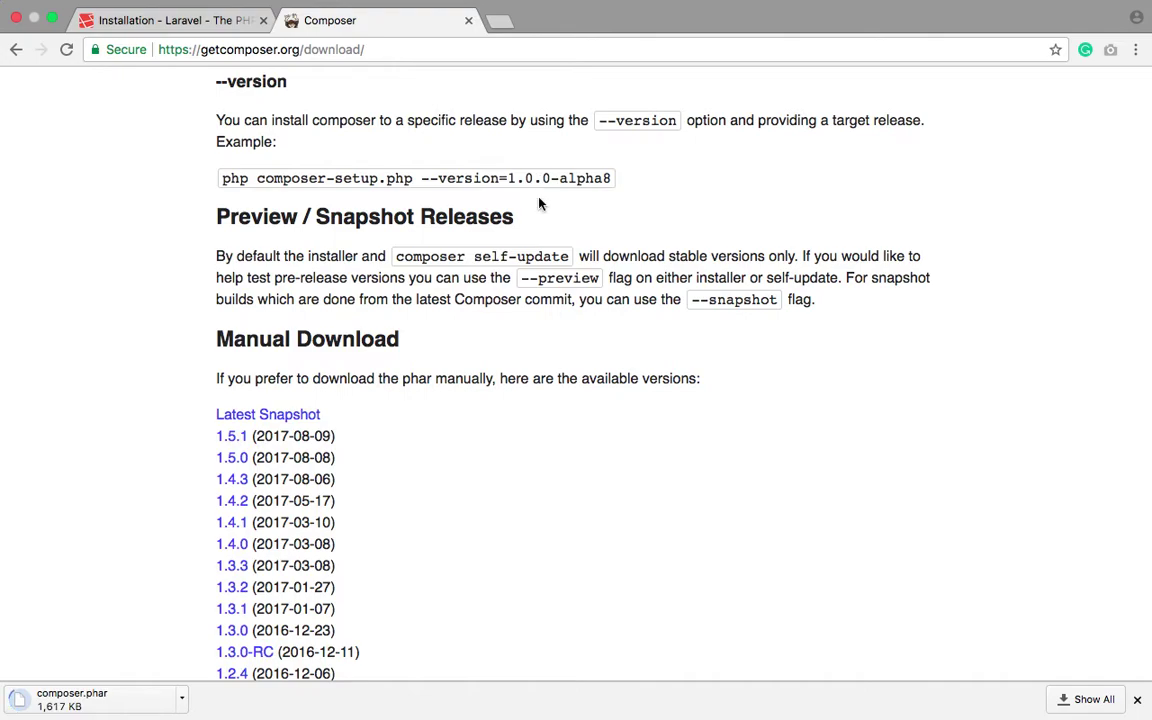
{"action": "scroll", "coordinate": [539, 204], "scroll_direction": "up", "scroll_amount": 10}
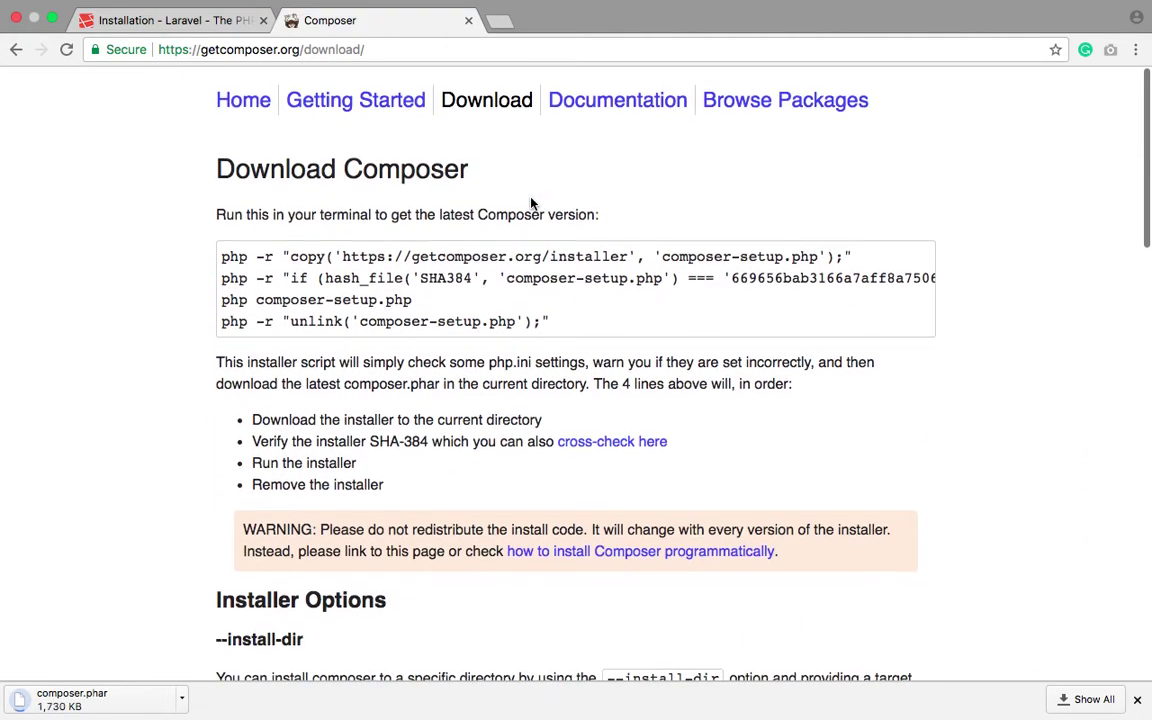
{"action": "left_click", "coordinate": [355, 101]}
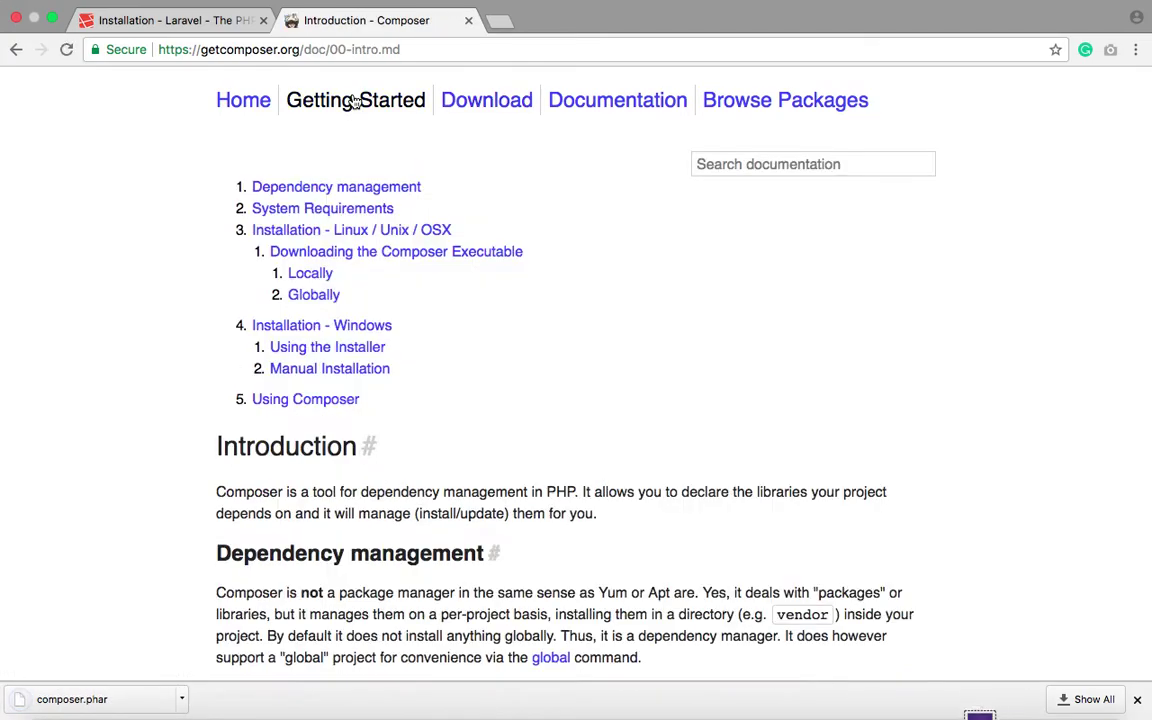
{"action": "scroll", "coordinate": [506, 324], "scroll_direction": "down", "scroll_amount": 5}
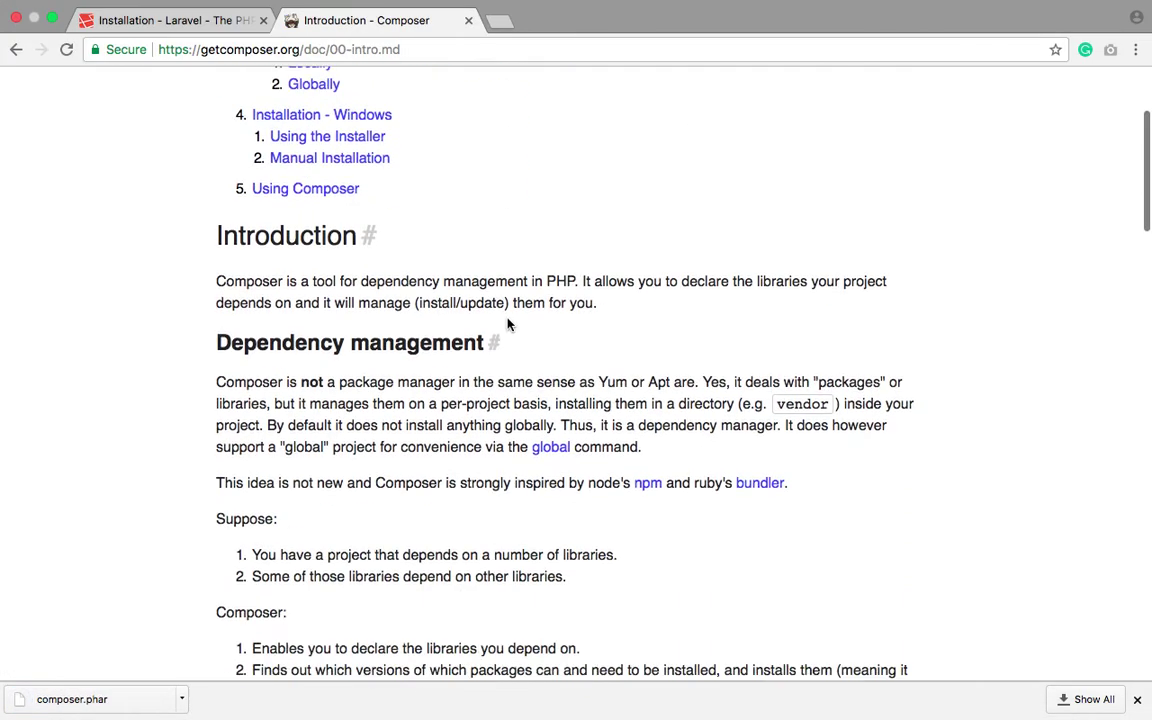
{"action": "scroll", "coordinate": [508, 324], "scroll_direction": "down", "scroll_amount": 4}
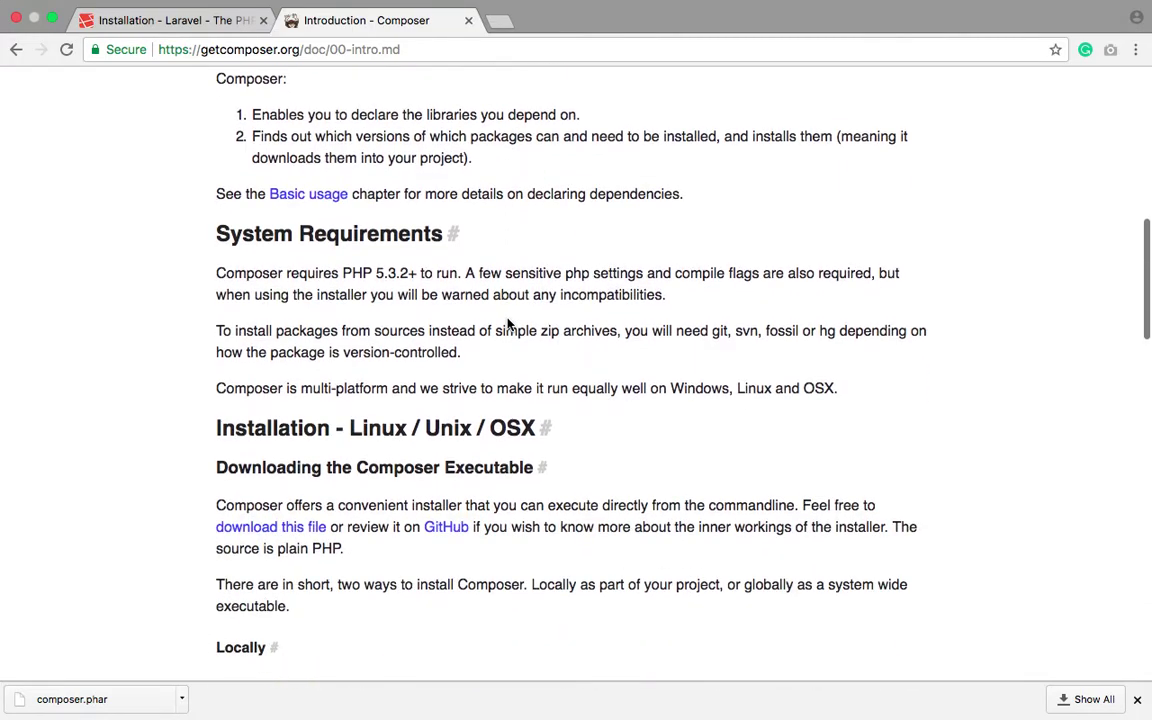
{"action": "scroll", "coordinate": [507, 322], "scroll_direction": "down", "scroll_amount": 2}
{"action": "scroll", "coordinate": [507, 324], "scroll_direction": "up", "scroll_amount": 1}
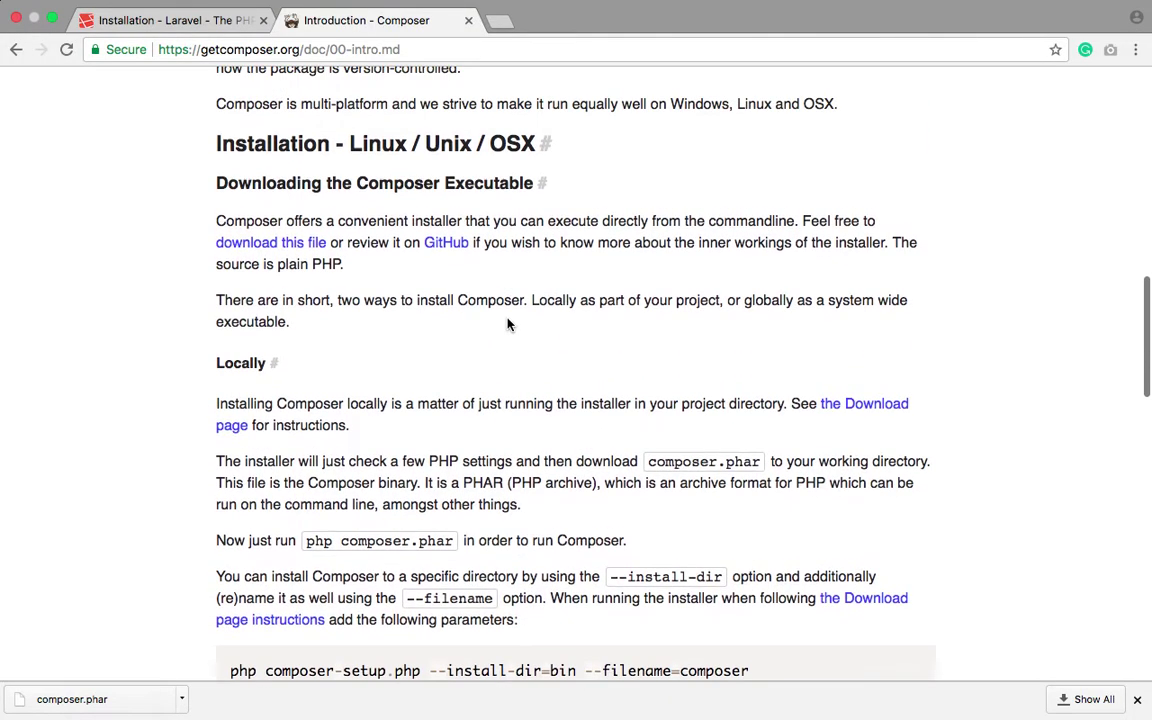
{"action": "scroll", "coordinate": [507, 324], "scroll_direction": "down", "scroll_amount": 1}
{"action": "scroll", "coordinate": [507, 324], "scroll_direction": "up", "scroll_amount": 10}
{"action": "scroll", "coordinate": [507, 324], "scroll_direction": "down", "scroll_amount": 2}
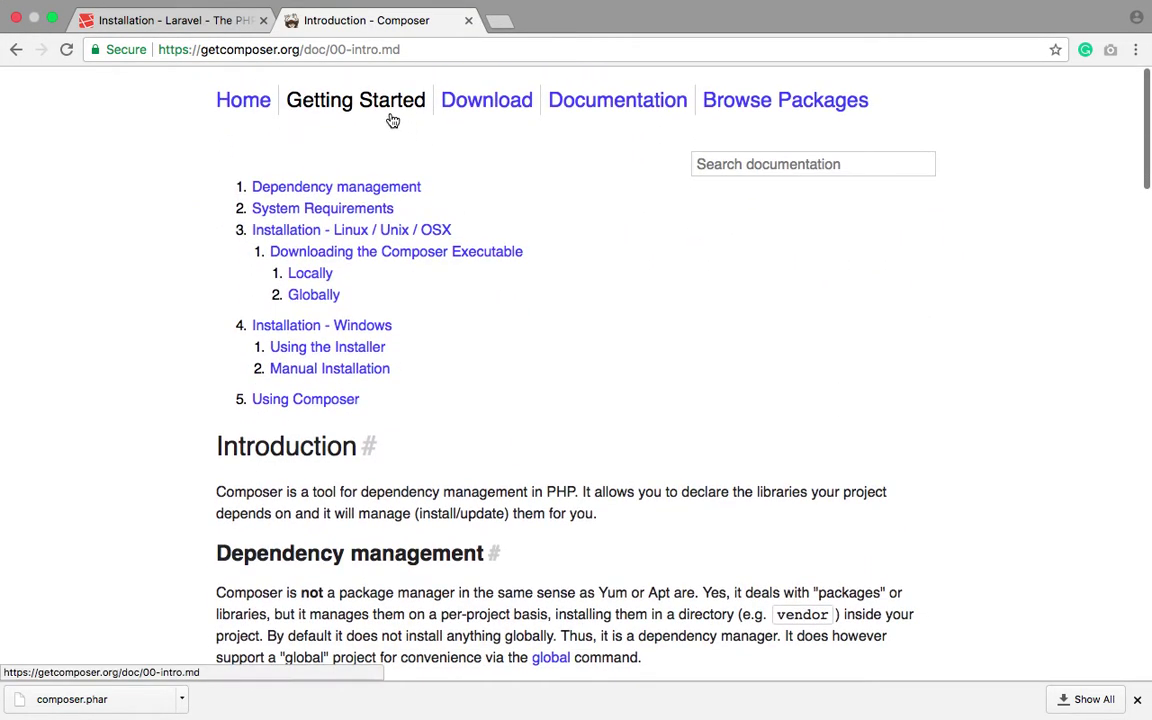
- Highlight the guide's page address and the Linux / Unix / OSX part of the installation heading
{"action": "left_click", "coordinate": [228, 47]}
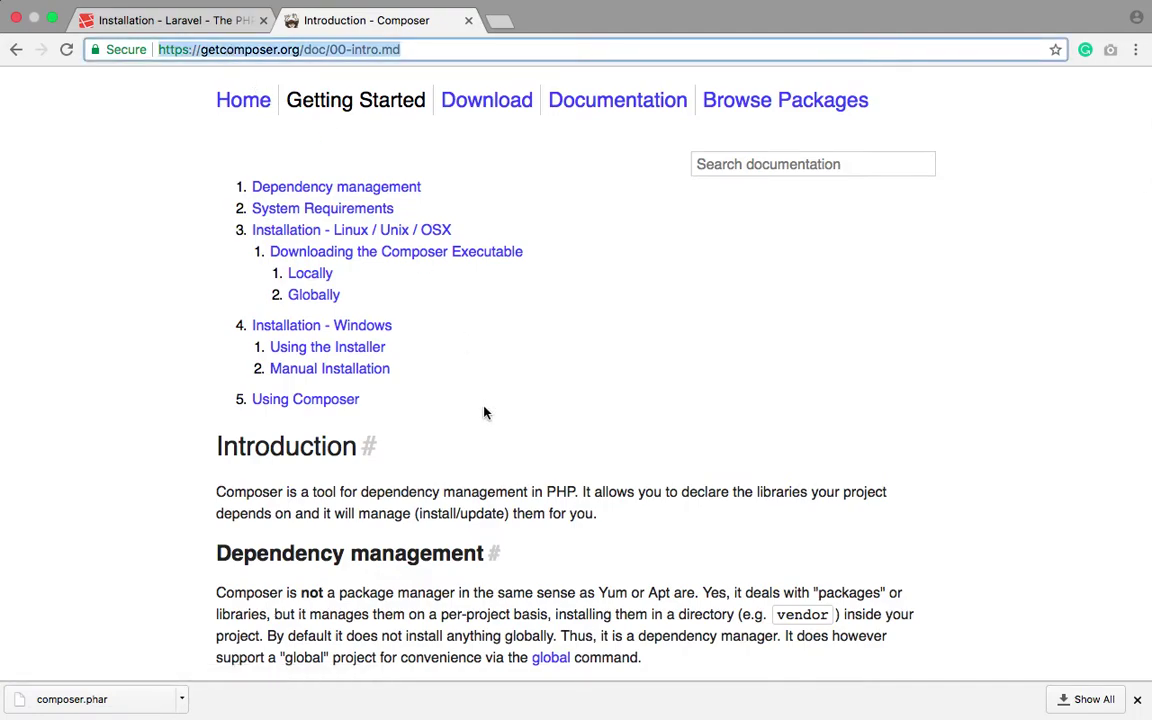
{"action": "scroll", "coordinate": [484, 412], "scroll_direction": "down", "scroll_amount": 10}
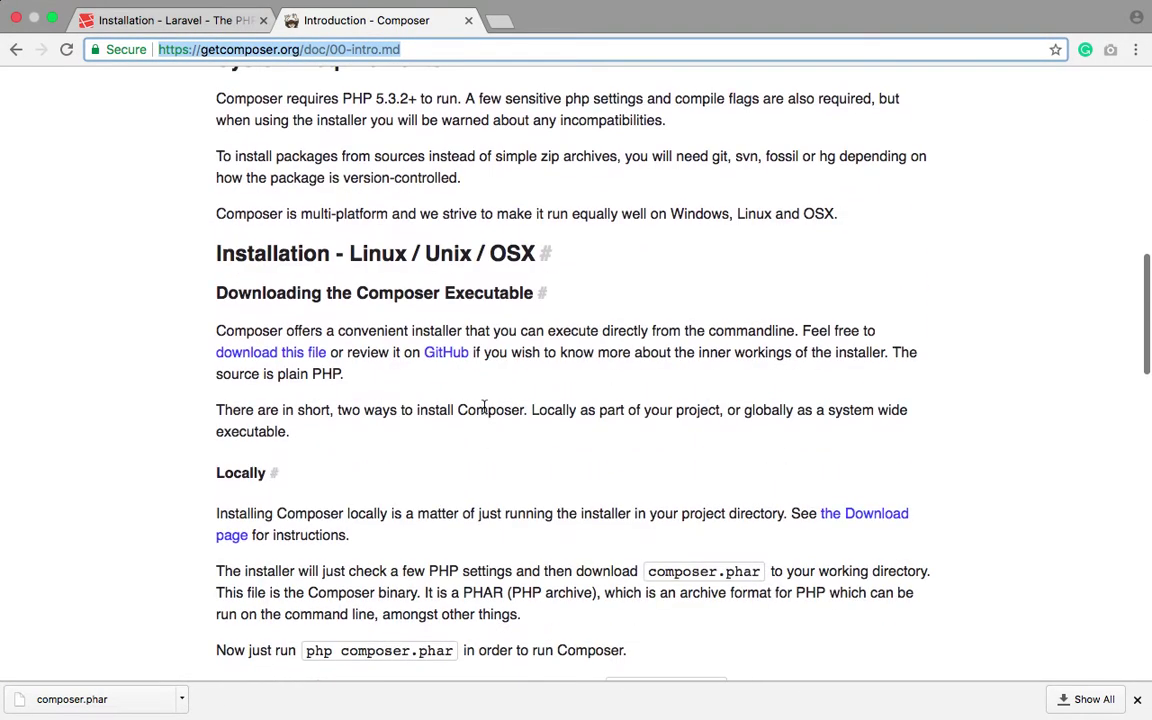
{"action": "left_click", "coordinate": [354, 258]}
{"action": "left_click_drag", "start_coordinate": [354, 258], "coordinate": [545, 252]}
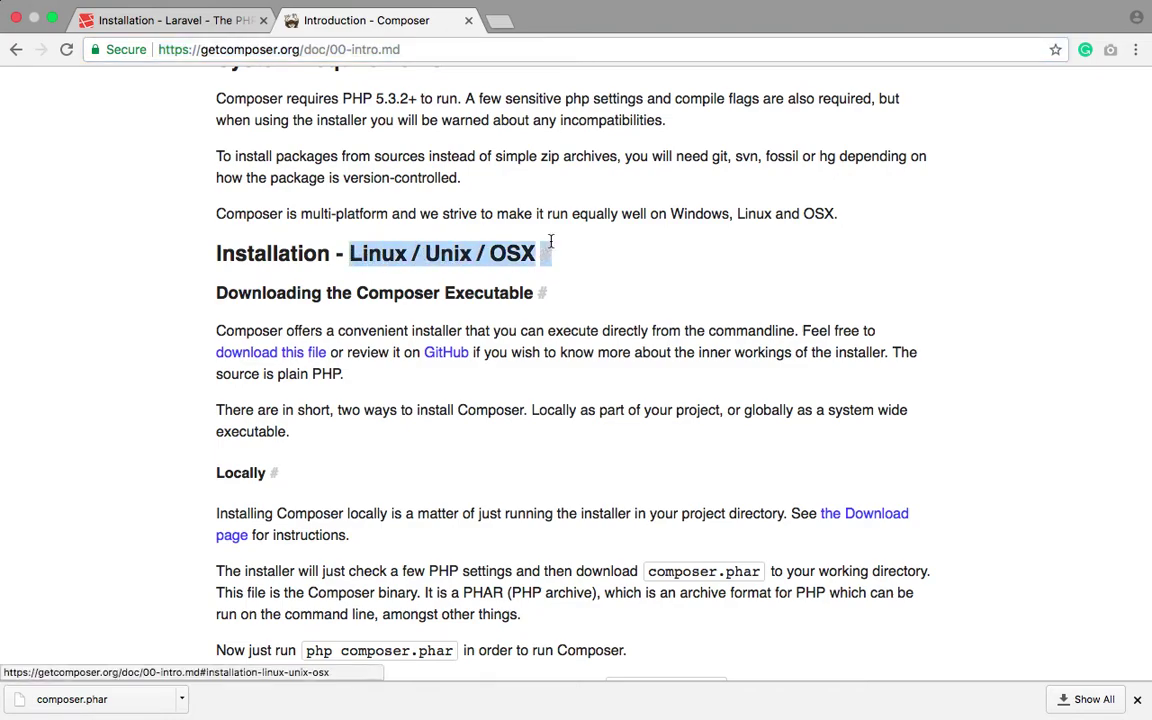
{"action": "left_click", "coordinate": [370, 272]}
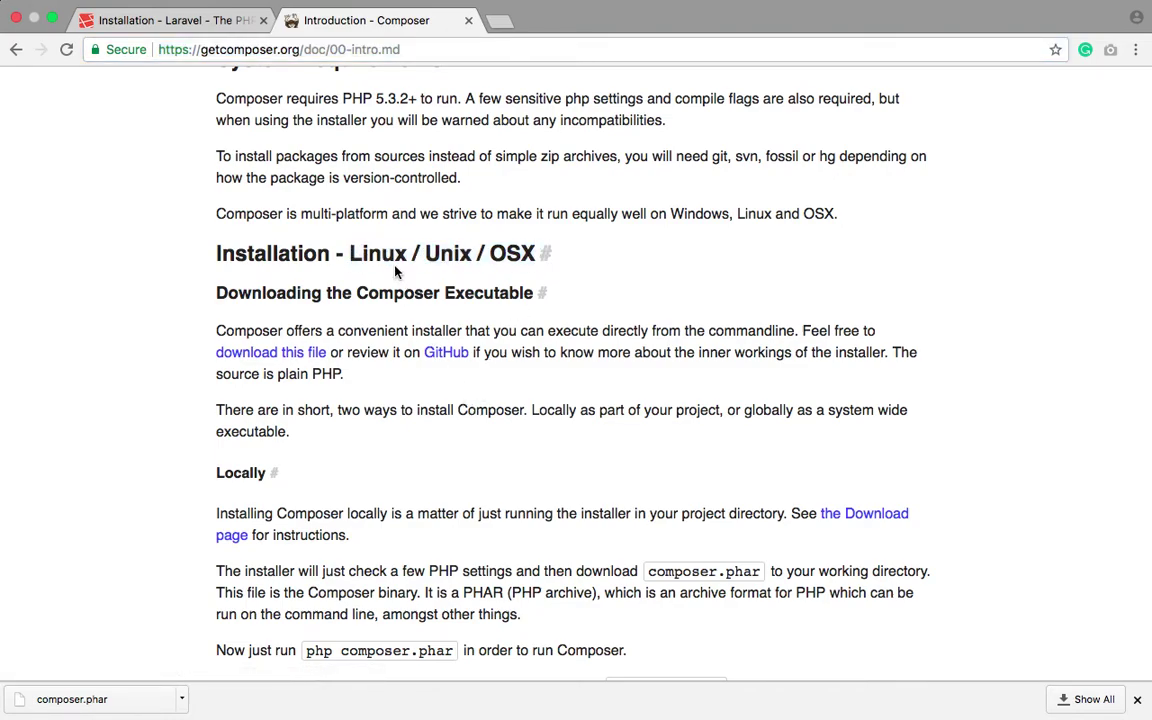
- Review the Installation - Windows section, highlighting its heading and the Using the Installer instructions
{"action": "scroll", "coordinate": [260, 210], "scroll_direction": "down", "scroll_amount": 1}
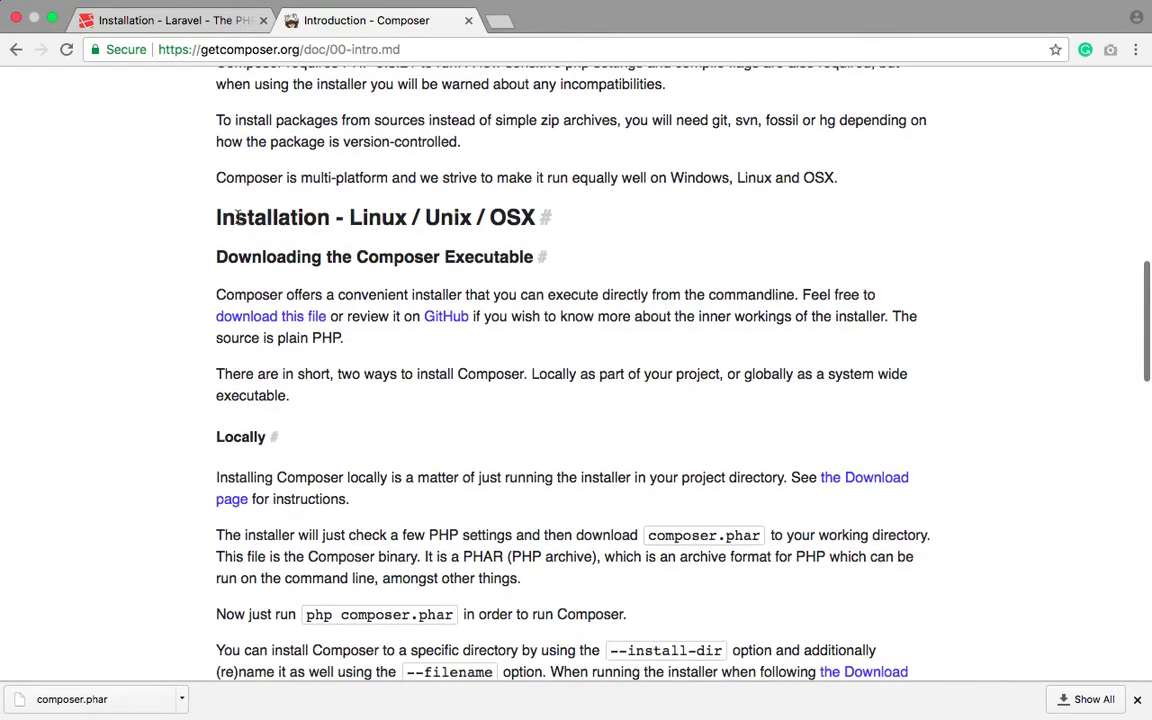
{"action": "scroll", "coordinate": [240, 215], "scroll_direction": "down", "scroll_amount": 5}
{"action": "scroll", "coordinate": [238, 216], "scroll_direction": "down", "scroll_amount": 10}
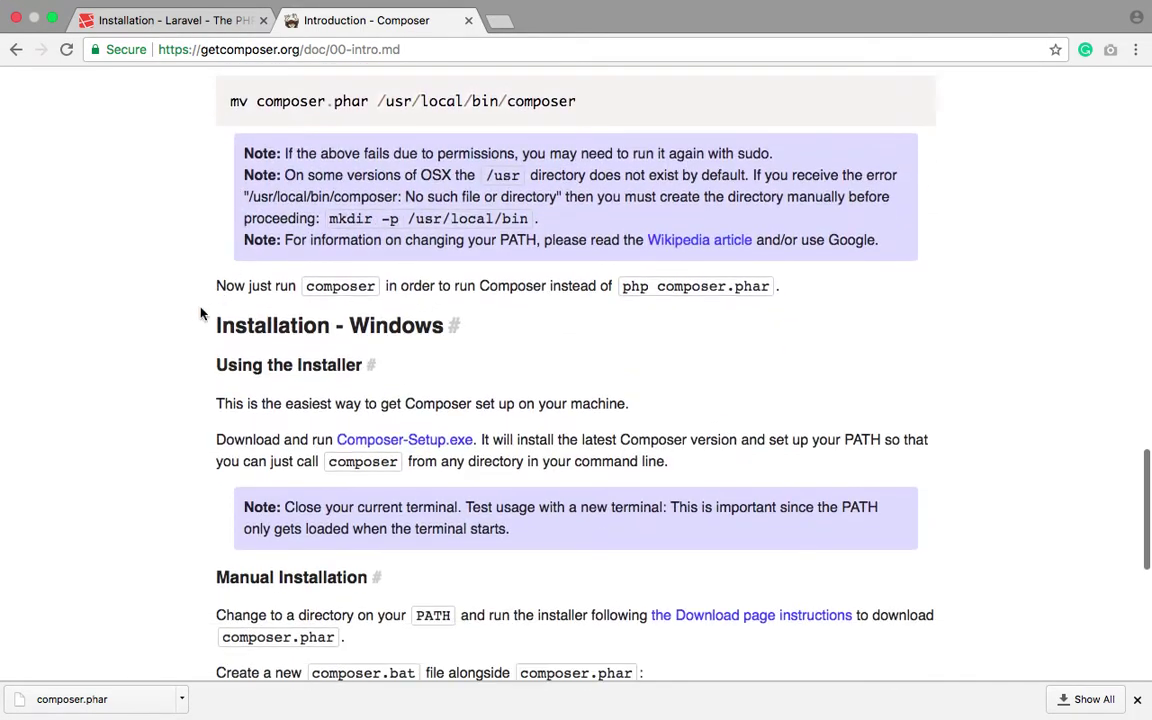
{"action": "left_click_drag", "start_coordinate": [216, 327], "coordinate": [367, 481]}
{"action": "scroll", "coordinate": [366, 484], "scroll_direction": "down", "scroll_amount": 8}
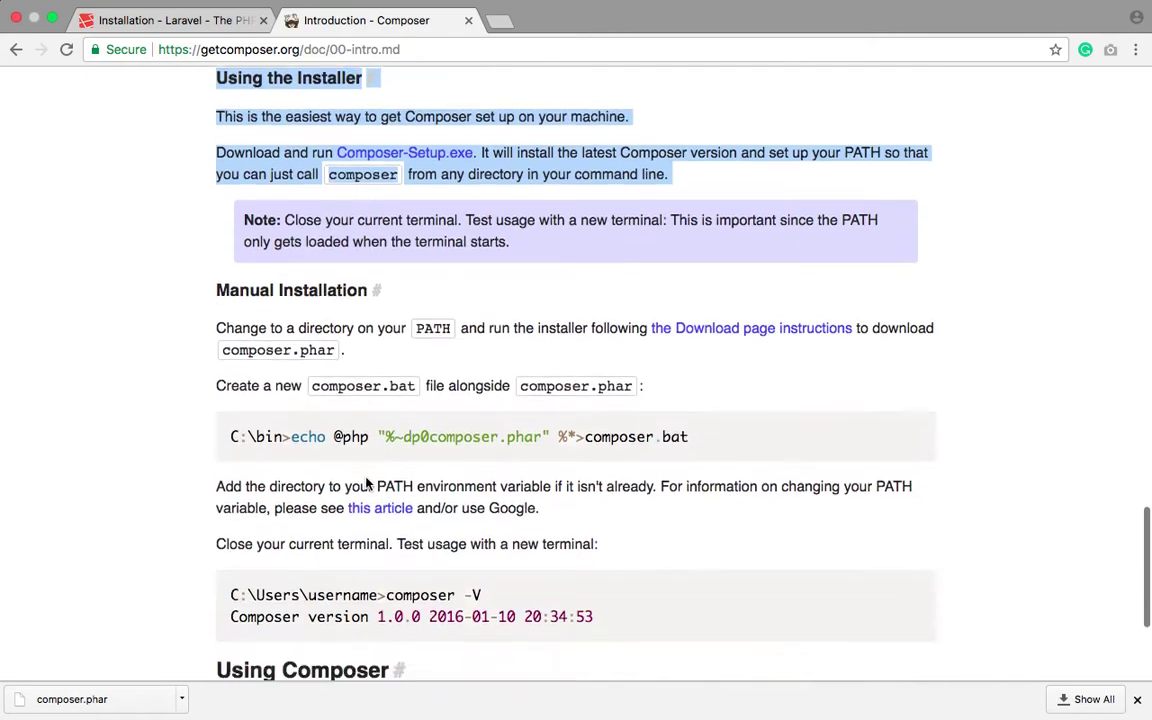
- Find the Globally section of the guide and highlight the command mv composer.phar /usr/local/bin/composer
{"action": "scroll", "coordinate": [366, 484], "scroll_direction": "up", "scroll_amount": 13}
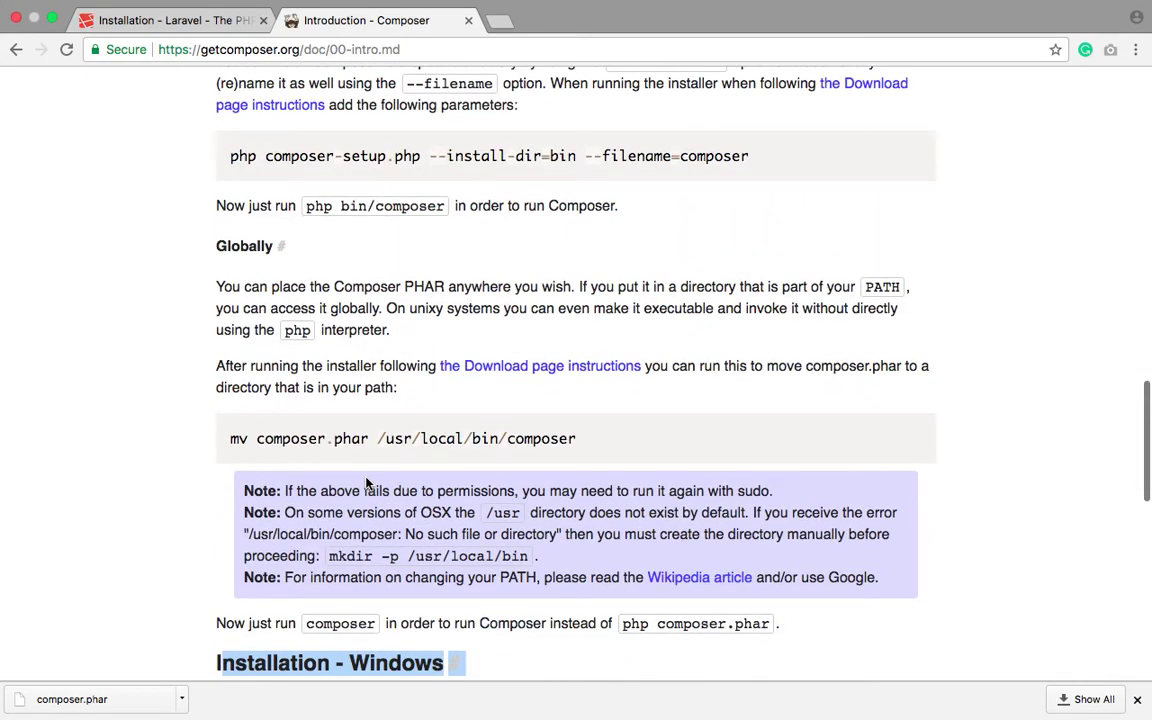
{"action": "scroll", "coordinate": [367, 484], "scroll_direction": "up", "scroll_amount": 2}
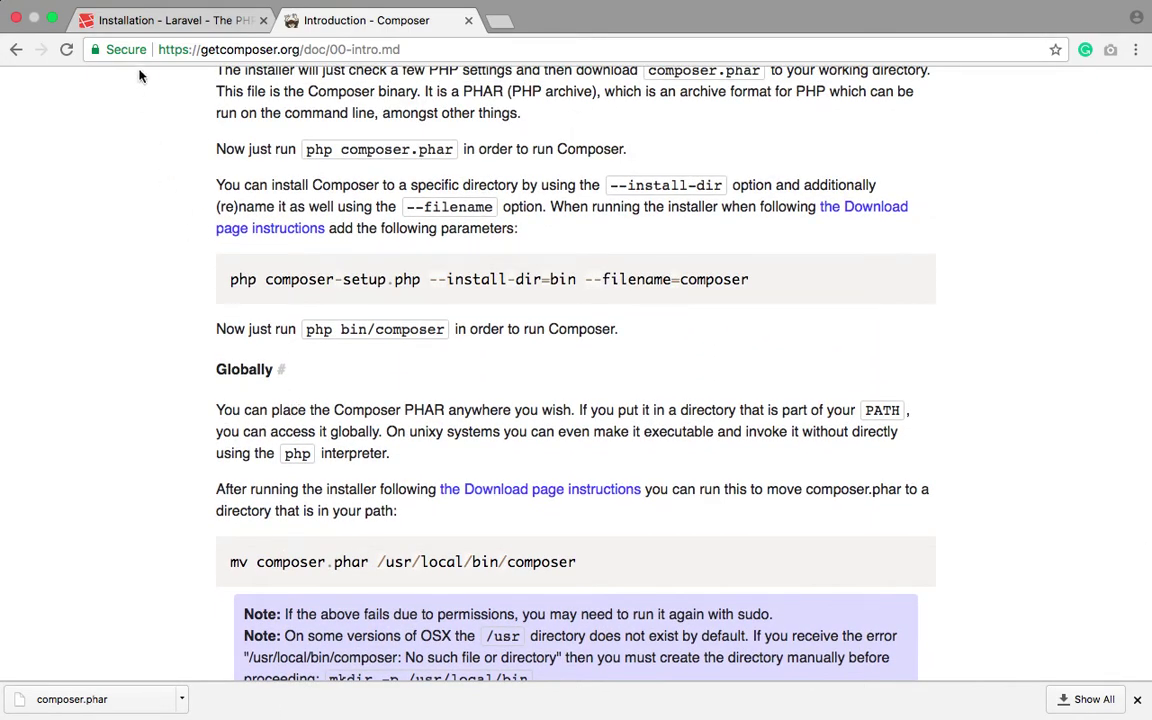
{"action": "scroll", "coordinate": [183, 391], "scroll_direction": "down", "scroll_amount": 4}
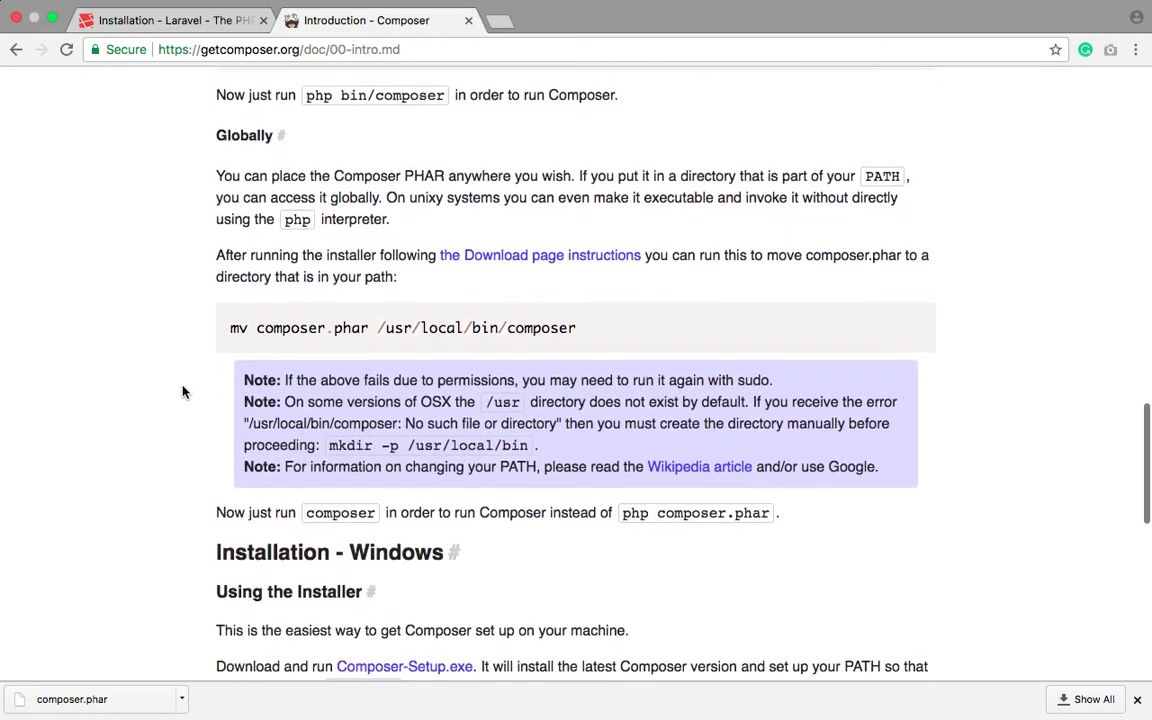
{"action": "scroll", "coordinate": [183, 391], "scroll_direction": "down", "scroll_amount": 1}
{"action": "left_click_drag", "start_coordinate": [225, 297], "coordinate": [604, 314]}
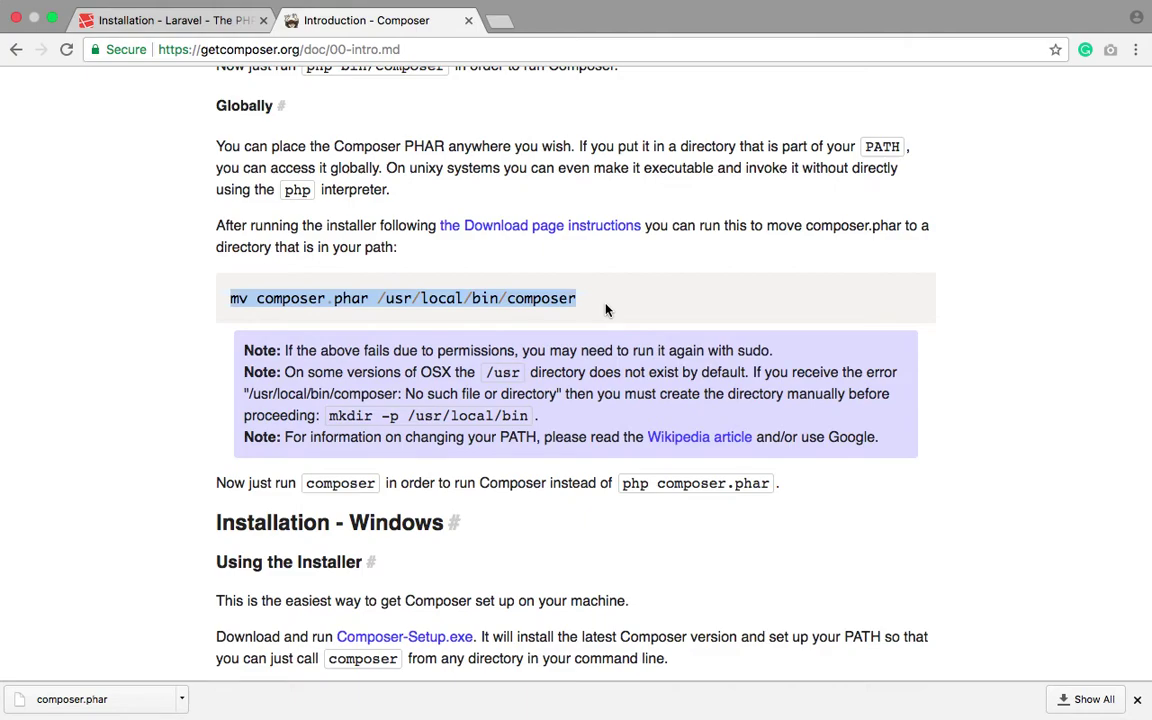
- Switch to Terminal and move the downloaded file by running mv ~/Downloads/composer.phar /usr/local/bin/composer
{"action": "key", "text": "ctrl+Left"}
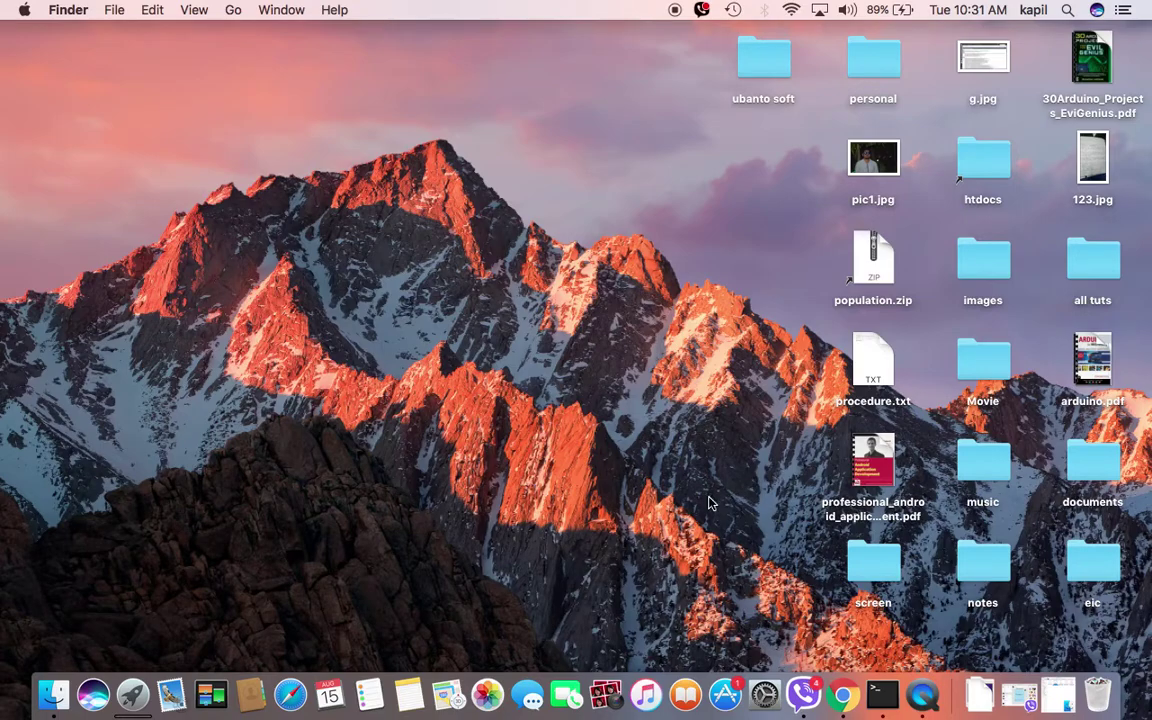
{"action": "left_click", "coordinate": [882, 694]}
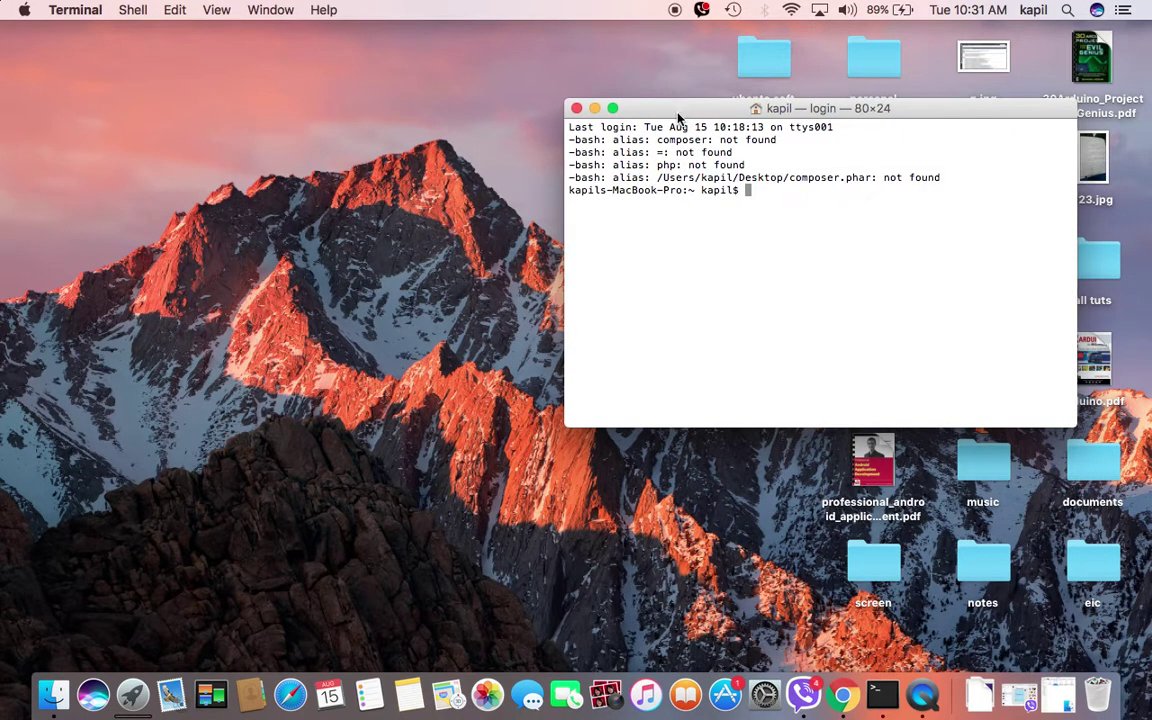
{"action": "left_click_drag", "start_coordinate": [679, 113], "coordinate": [338, 110]}
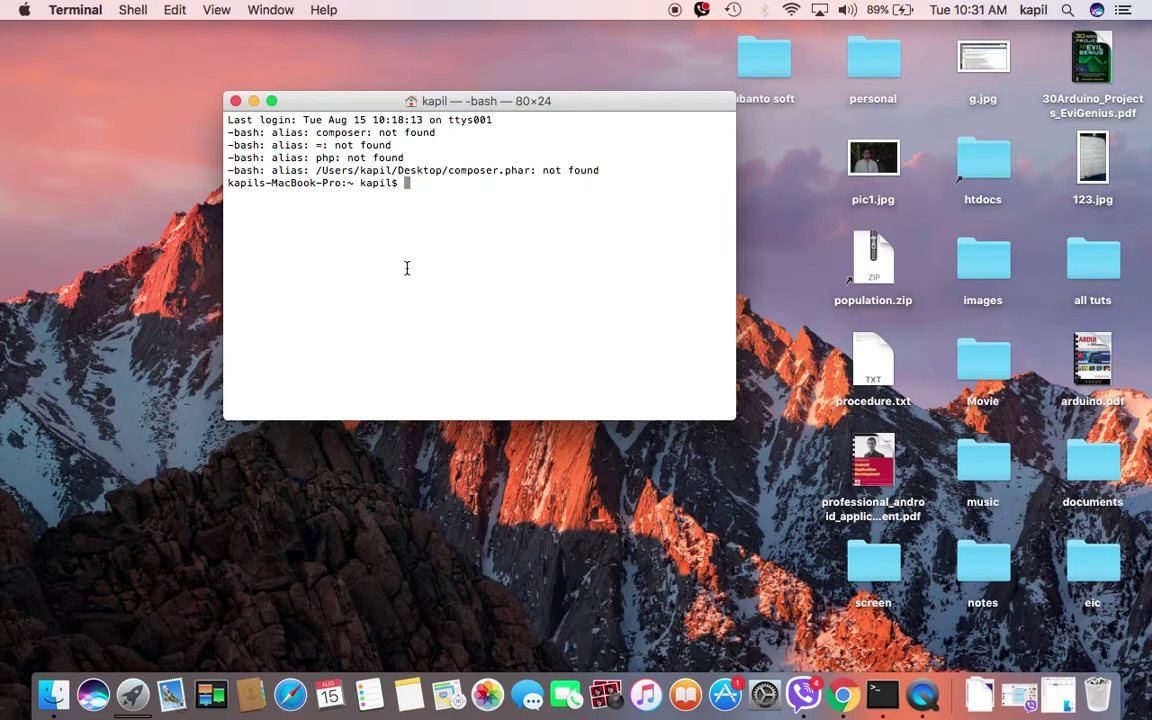
{"action": "type", "text": "mv ~/Dow"}
{"action": "key", "text": "Tab"}
{"action": "type", "text": "compo"}
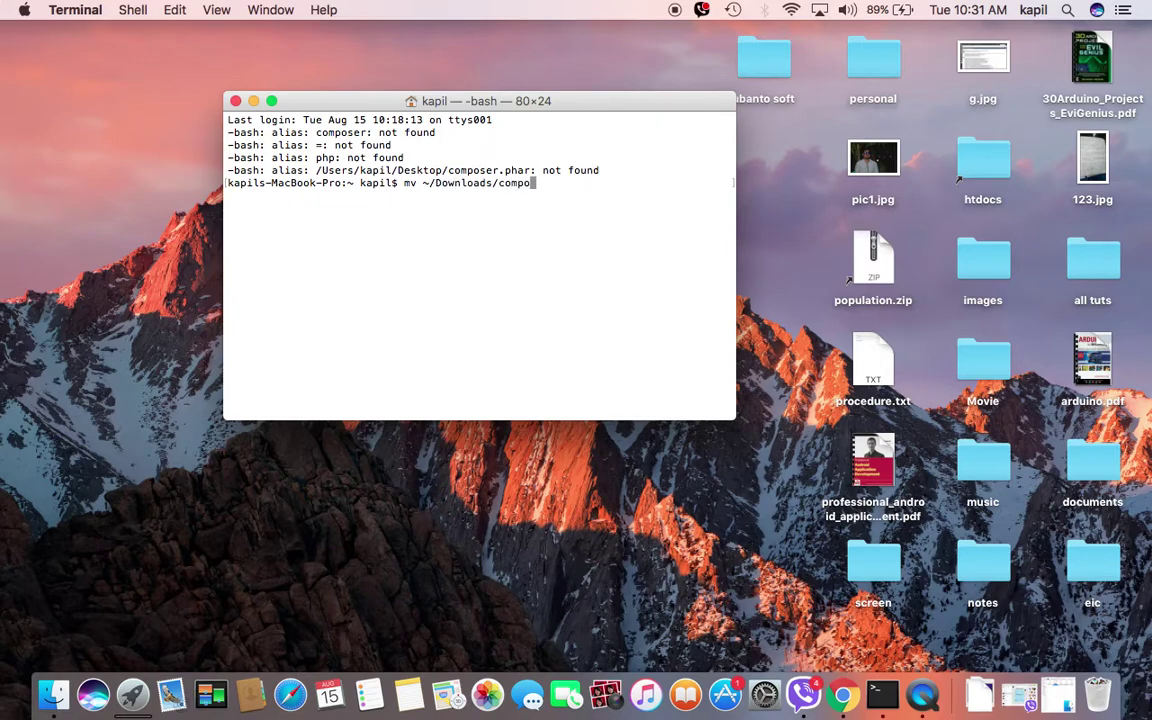
{"action": "key", "text": "Tab"}
{"action": "type", "text": "/usr/local/"}
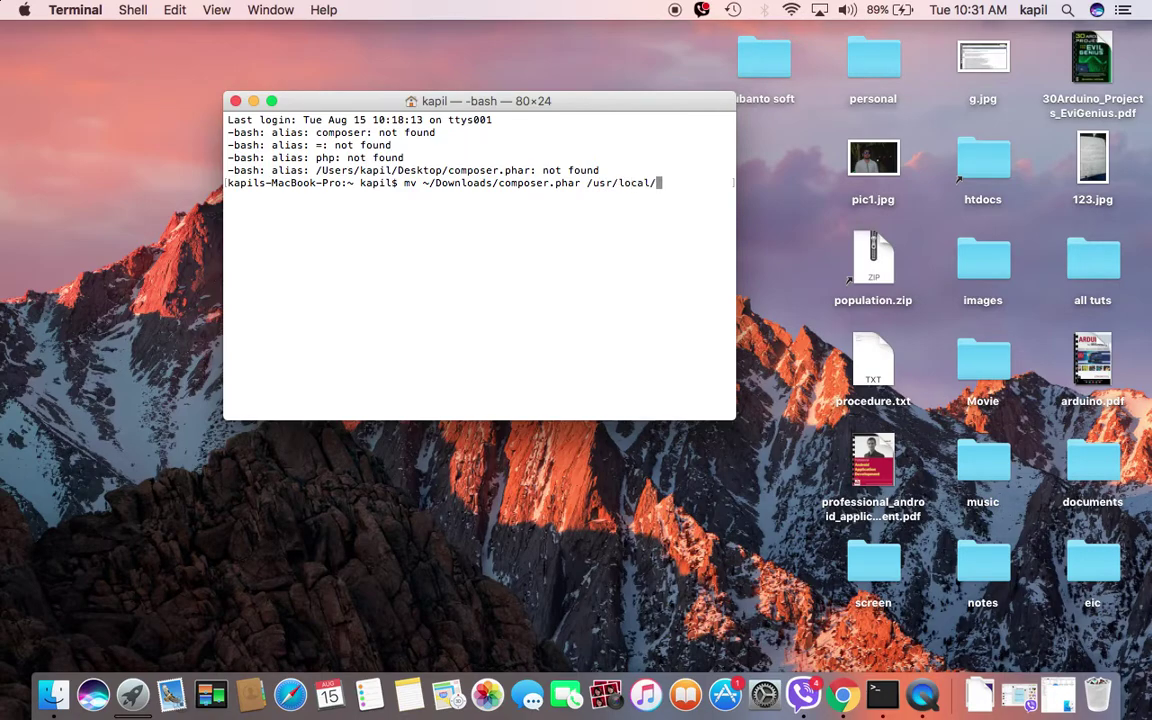
{"action": "type", "text": "bin/composer"}
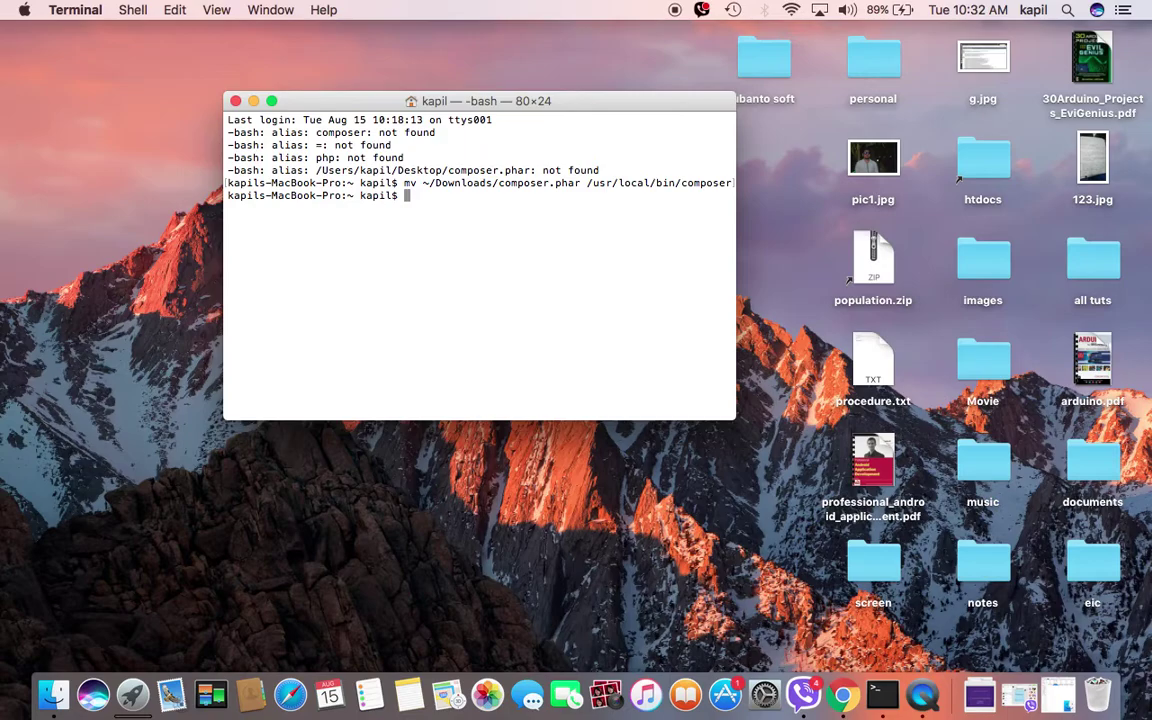
{"action": "type", "text": "cd"}
{"action": "key", "text": "BackSpace"}
{"action": "key", "text": "BackSpace"}
{"action": "key", "text": "BackSpace"}
- Recheck the mv command in the Composer guide, and test the installation by running composer in Terminal
{"action": "key", "text": "ctrl+Right"}
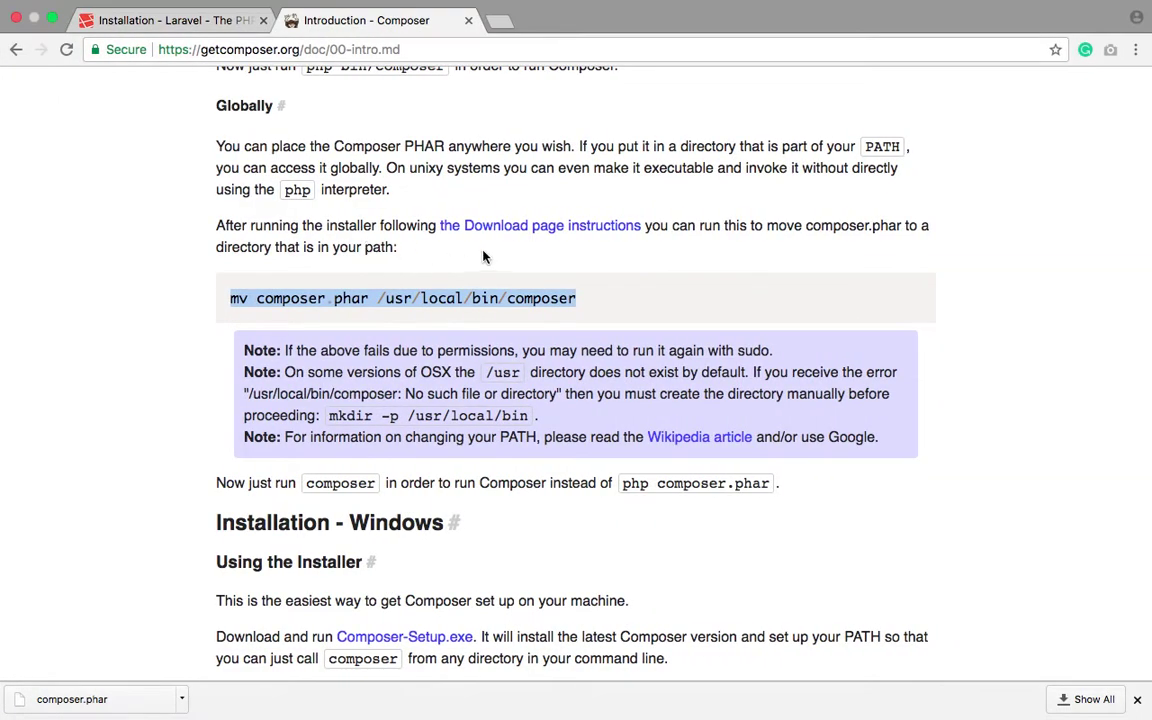
{"action": "left_click", "coordinate": [434, 224]}
{"action": "left_click_drag", "start_coordinate": [226, 298], "coordinate": [578, 298]}
{"action": "left_click", "coordinate": [665, 296]}
{"action": "key", "text": "ctrl+Left"}
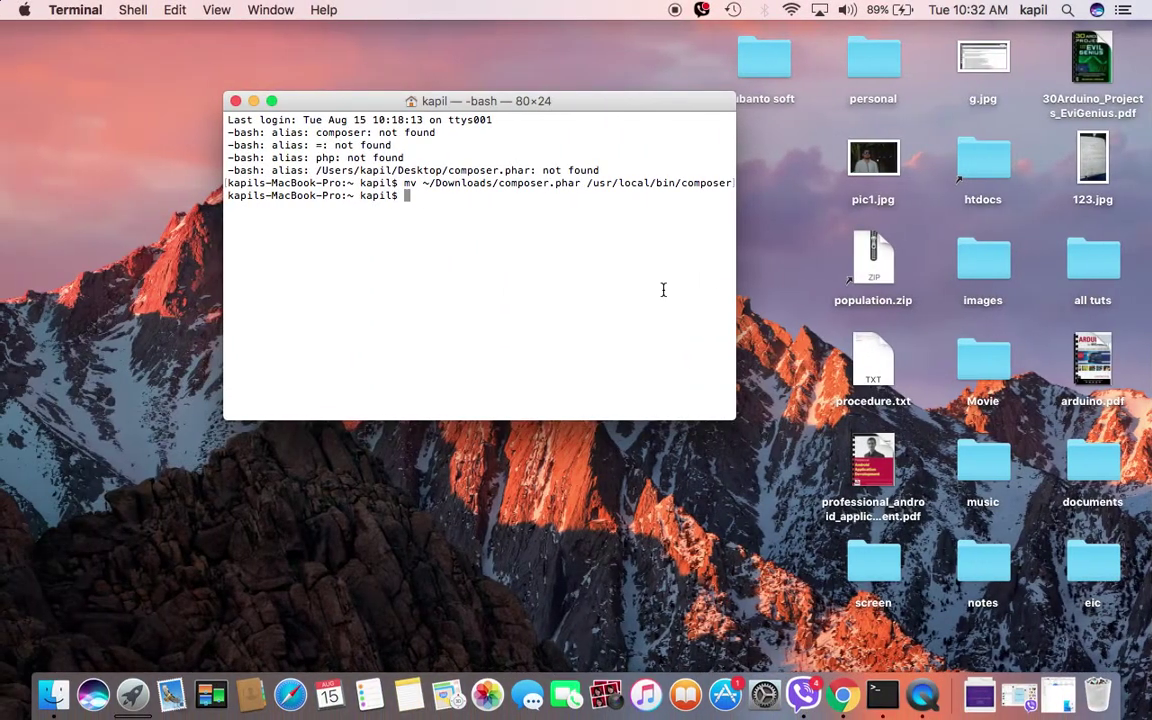
{"action": "type", "text": "composer"}
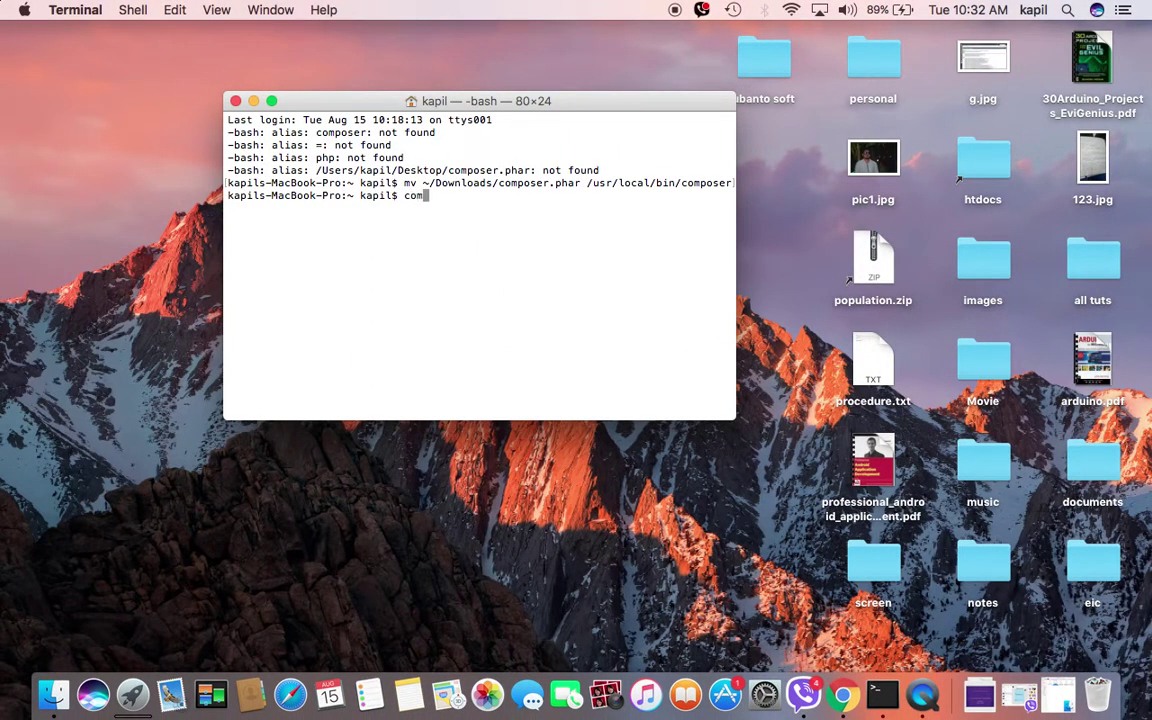
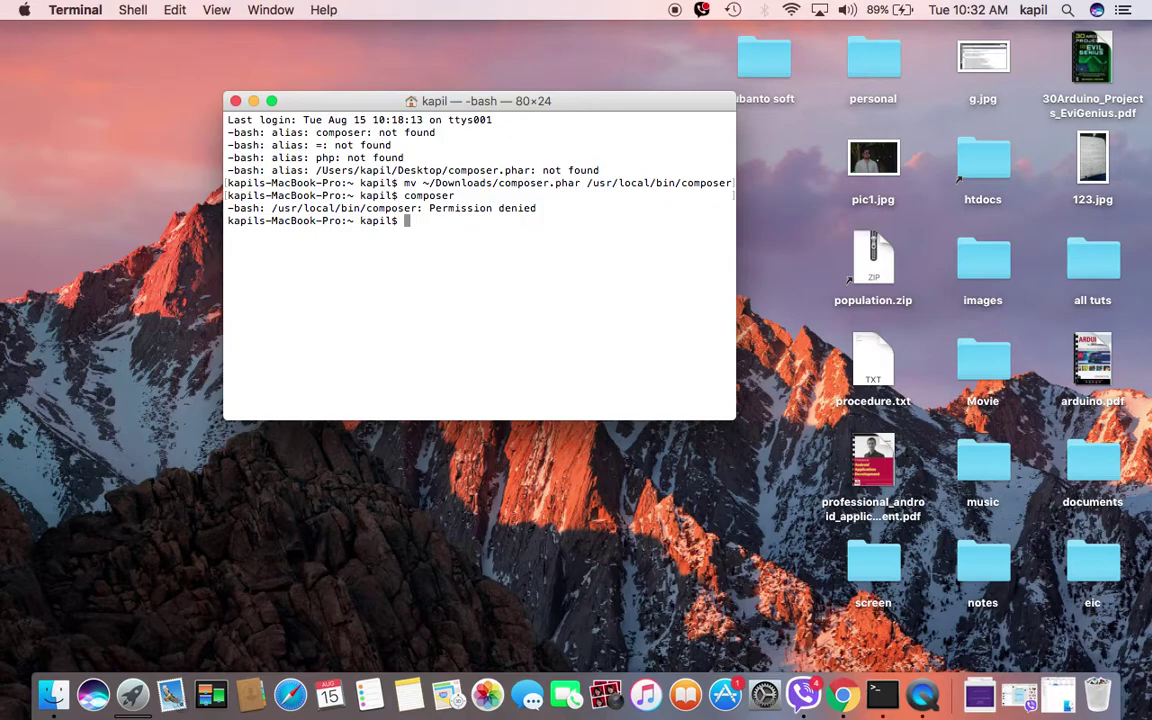
{"action": "type", "text": "chmod"}
{"action": "key", "text": "BackSpace"}
{"action": "key", "text": "BackSpace"}
{"action": "key", "text": "BackSpace"}
{"action": "key", "text": "BackSpace"}
{"action": "key", "text": "BackSpace"}
- Grant full permissions on the executable with sudo chmod -R 777 /usr/local/bin/composer, authorizing it with the account password
{"action": "type", "text": "sudo chmod -R"}
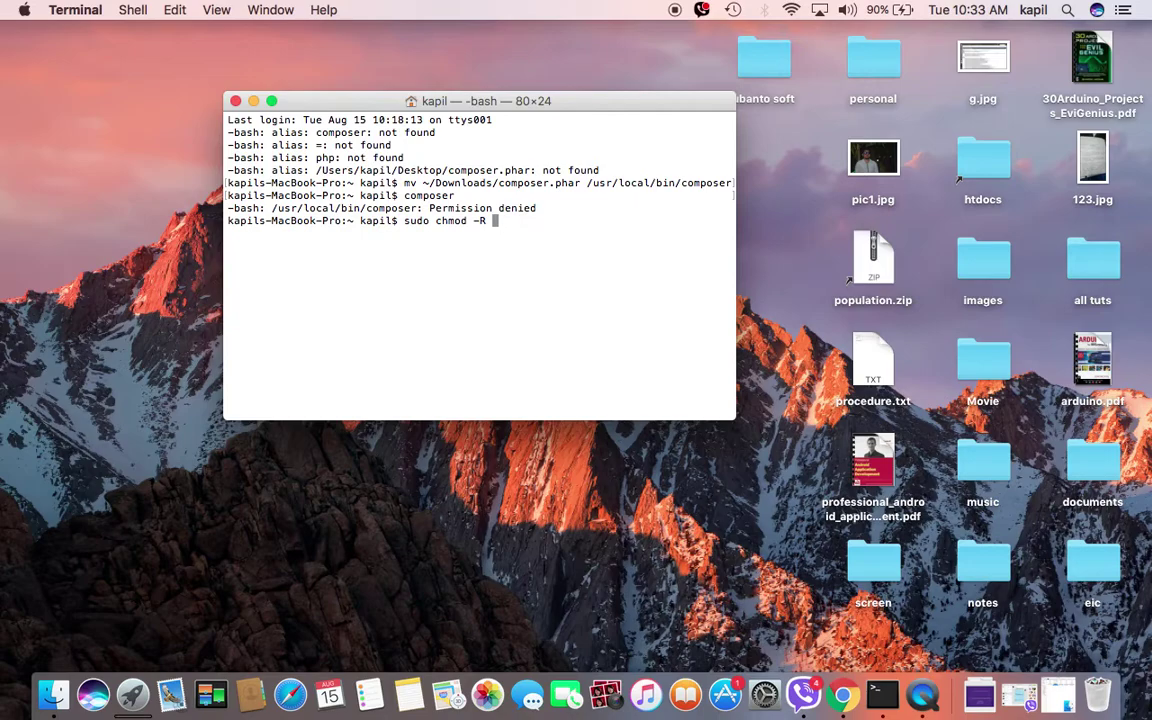
{"action": "type", "text": "7"}
{"action": "type", "text": "77"}
{"action": "type", "text": "composer"}
{"action": "key", "text": "Left"}
{"action": "key", "text": "Left"}
{"action": "key", "text": "Left"}
{"action": "key", "text": "Left"}
{"action": "key", "text": "Left"}
{"action": "key", "text": "Left"}
{"action": "key", "text": "Left"}
{"action": "key", "text": "Left"}
{"action": "type", "text": "/usr/local"}
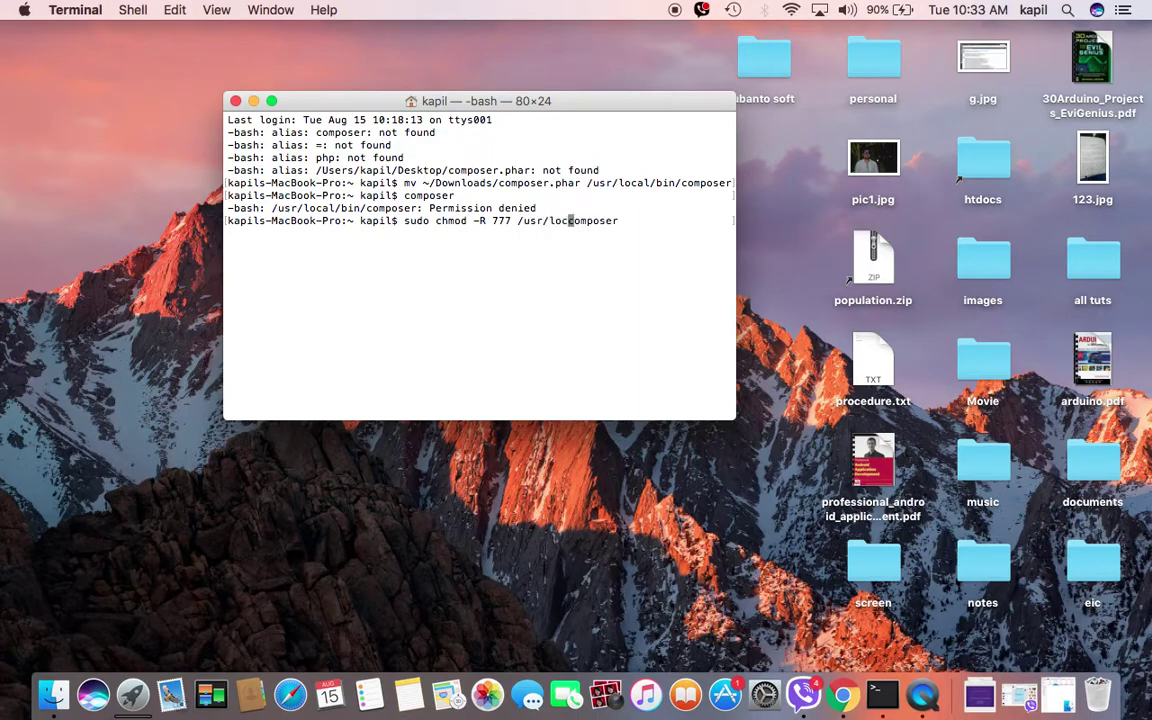
{"action": "type", "text": "/bin/"}
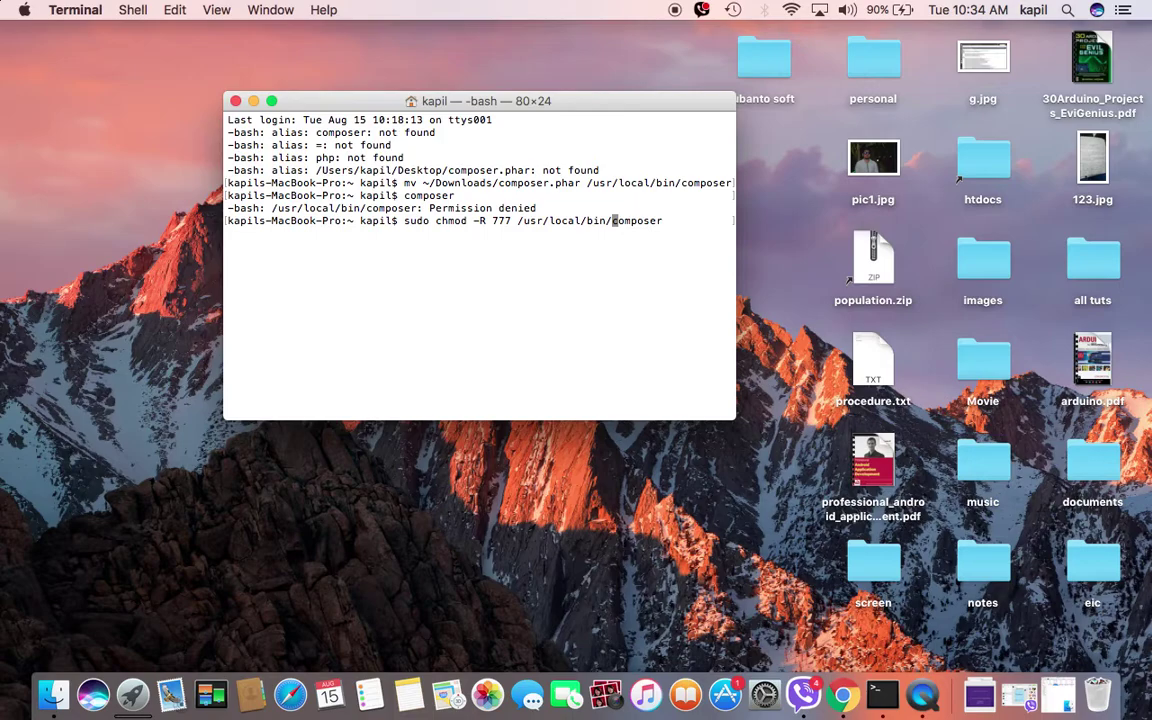
{"action": "key", "text": "Return"}
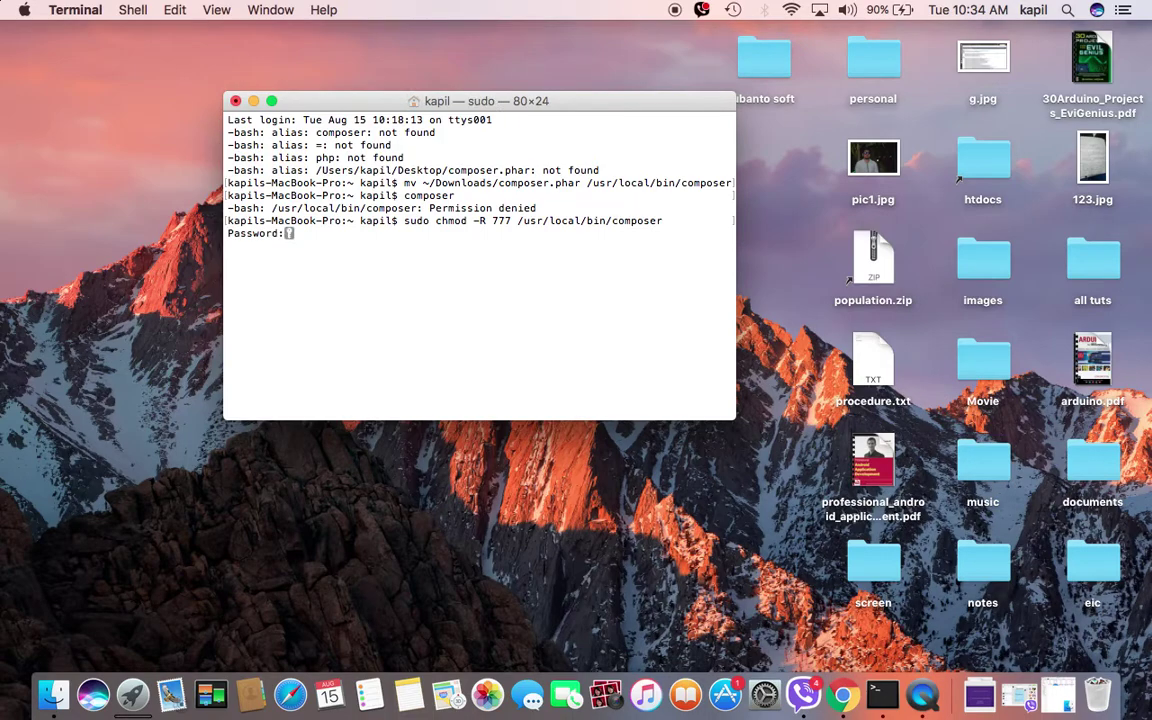
{"action": "key", "text": "Return"}
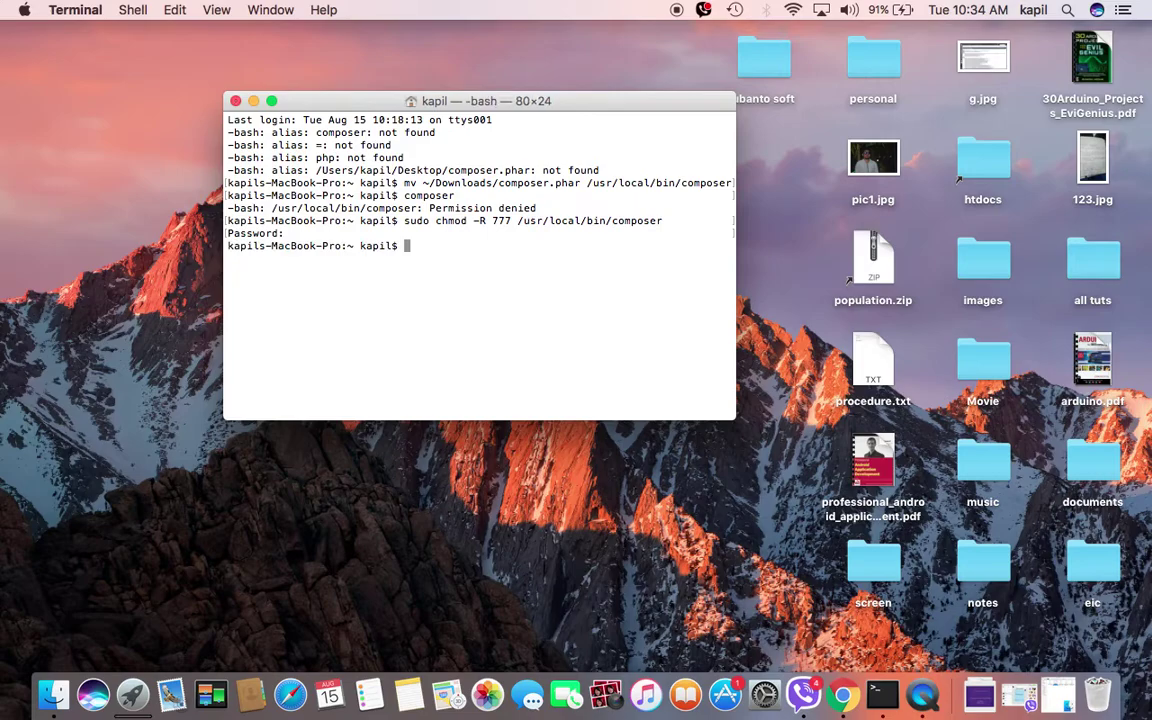
- Run composer to check that the executable works, and switch back to the browser
{"action": "type", "text": "composer"}
{"action": "key", "text": "Return"}
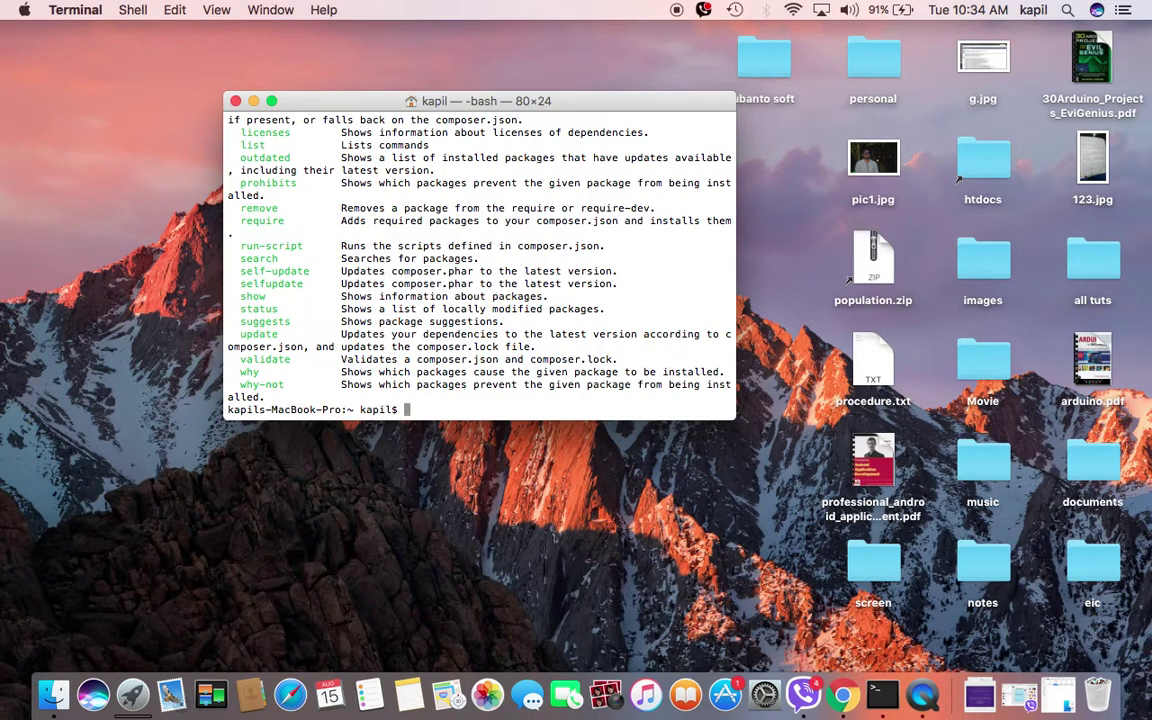
{"action": "key", "text": "super+Tab"}
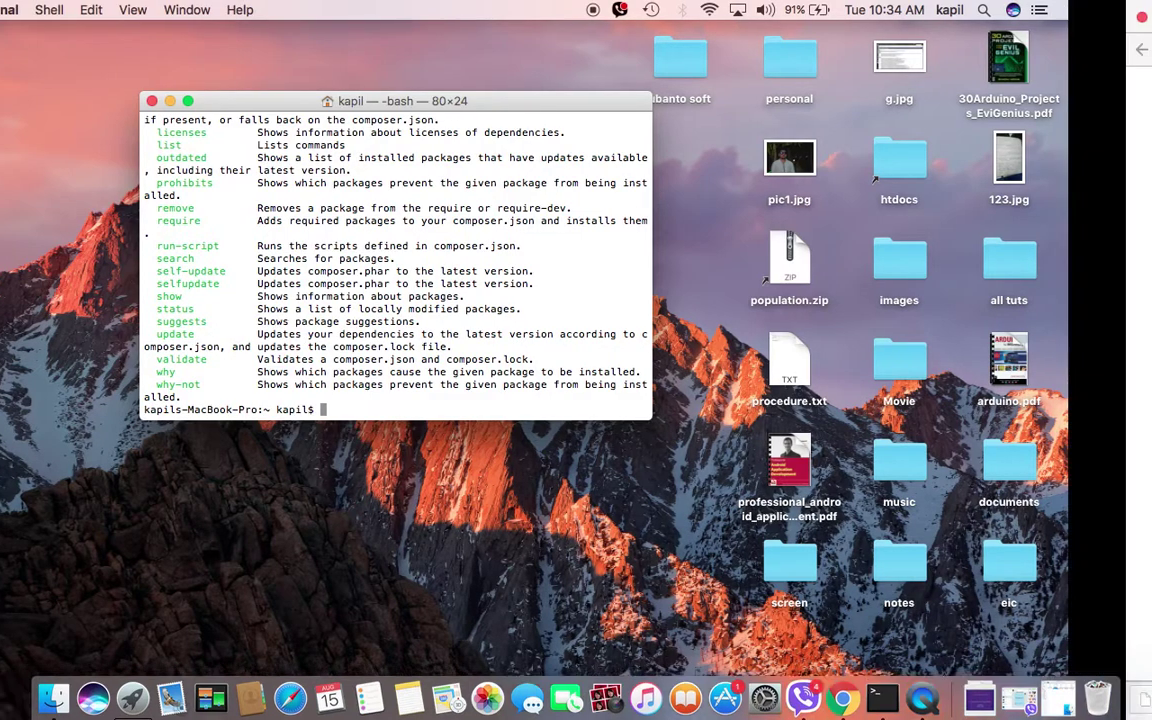
- Review the global installation command in the Composer guide, and examine the macOS and Windows installation sections including the composer.bat command
{"action": "scroll", "coordinate": [511, 167], "scroll_direction": "up", "scroll_amount": 1}
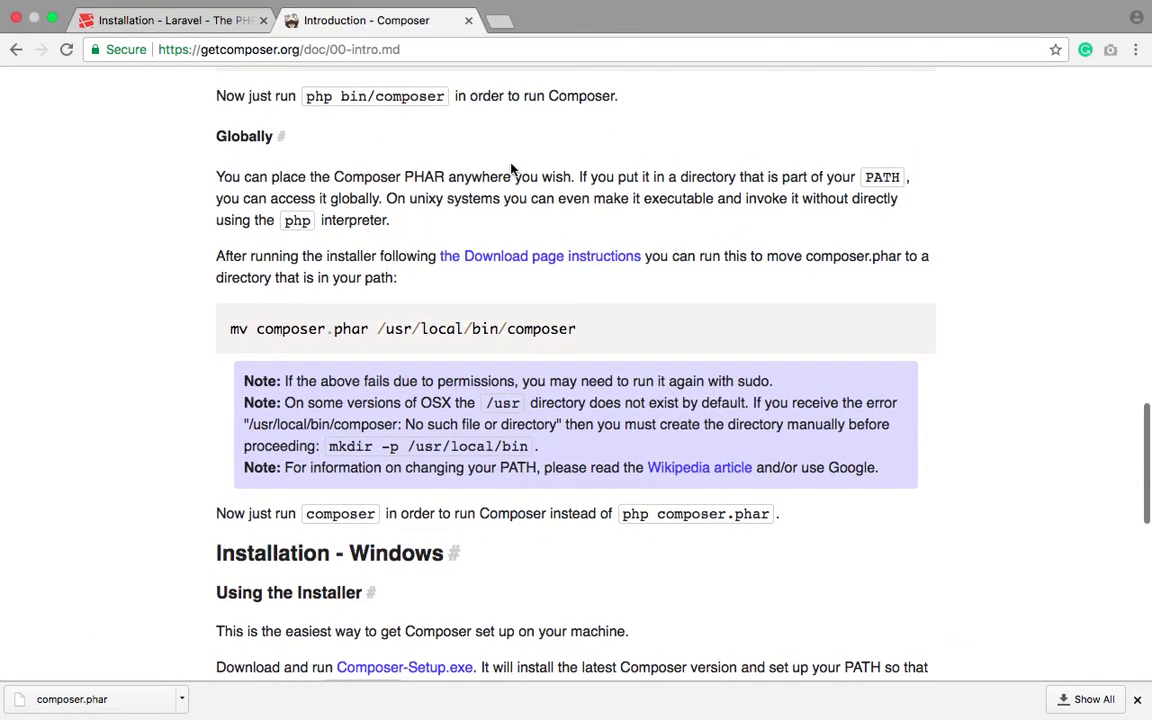
{"action": "left_click_drag", "start_coordinate": [228, 329], "coordinate": [578, 332]}
{"action": "scroll", "coordinate": [610, 347], "scroll_direction": "up", "scroll_amount": 3}
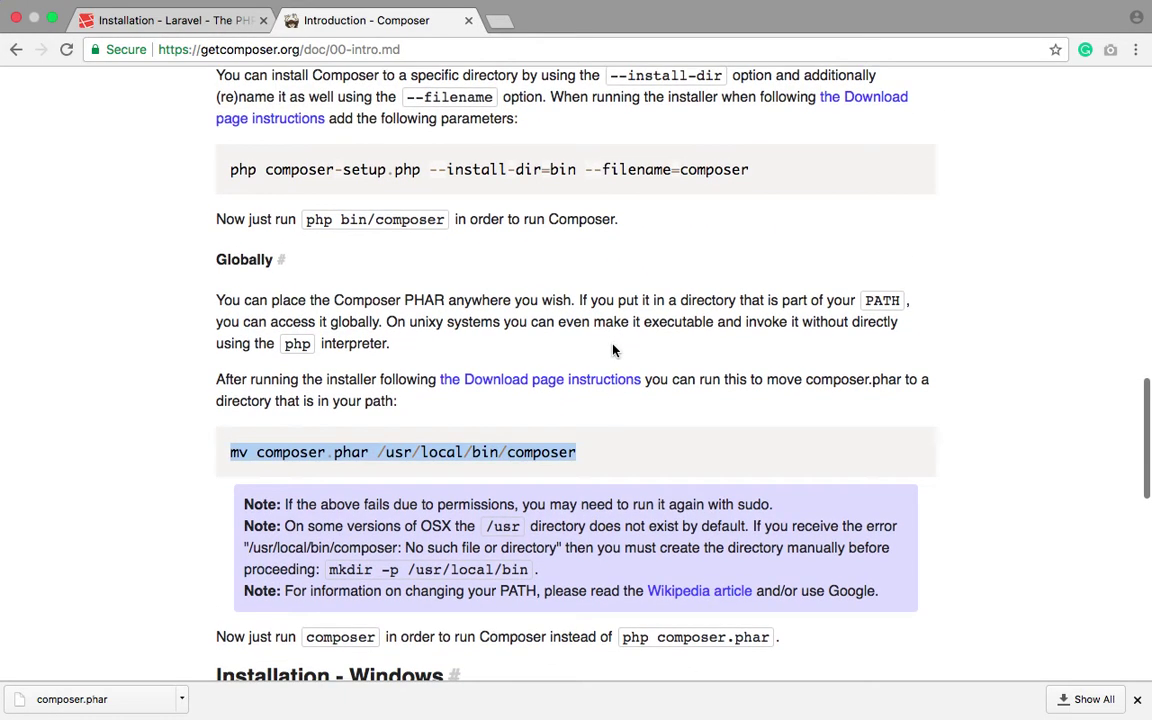
{"action": "scroll", "coordinate": [613, 349], "scroll_direction": "up", "scroll_amount": 9}
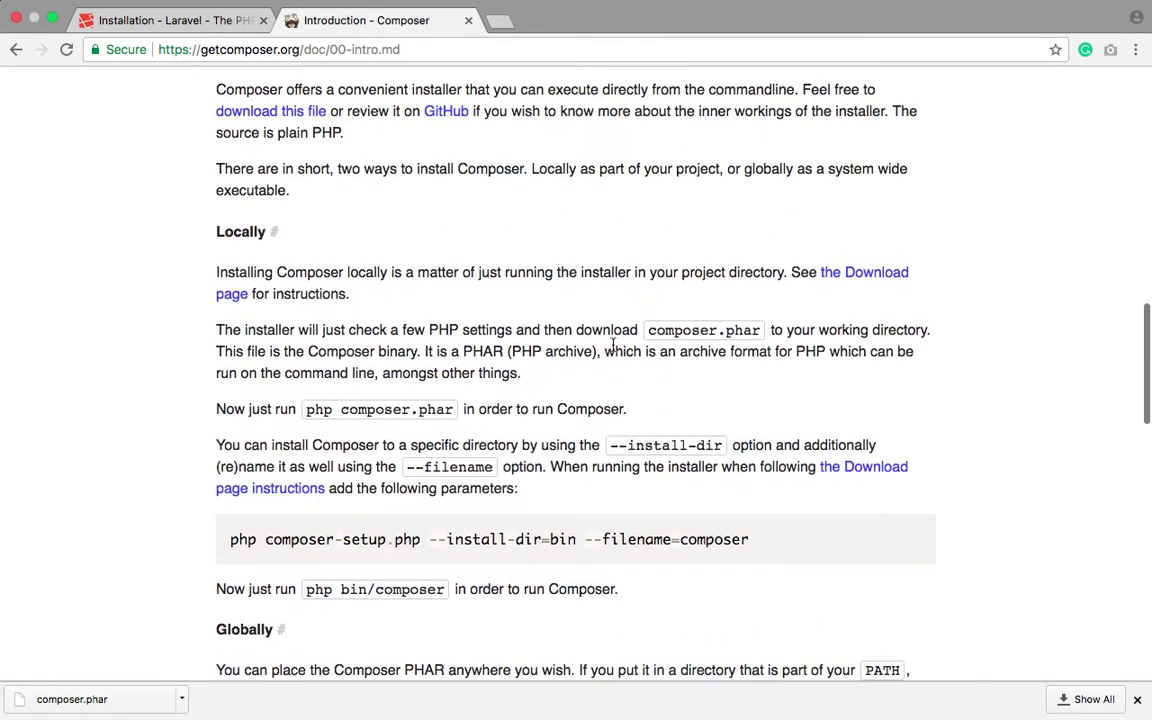
{"action": "scroll", "coordinate": [613, 345], "scroll_direction": "up", "scroll_amount": 6}
{"action": "left_click_drag", "start_coordinate": [349, 261], "coordinate": [521, 259]}
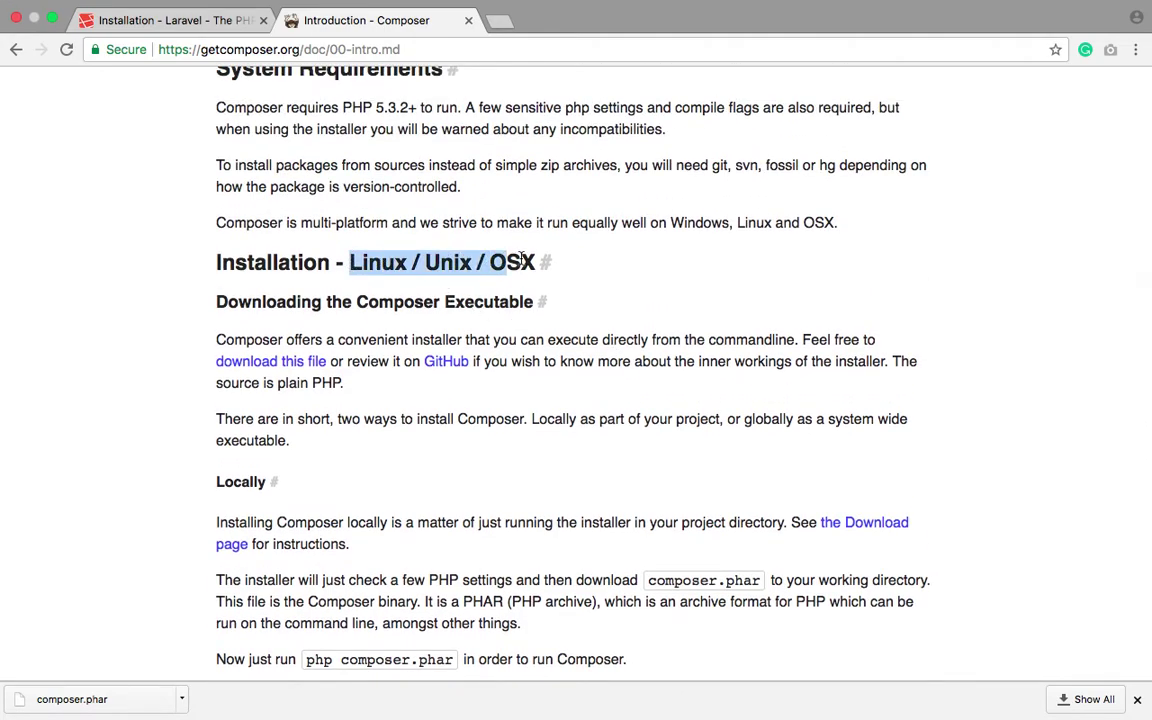
{"action": "scroll", "coordinate": [521, 259], "scroll_direction": "down", "scroll_amount": 20}
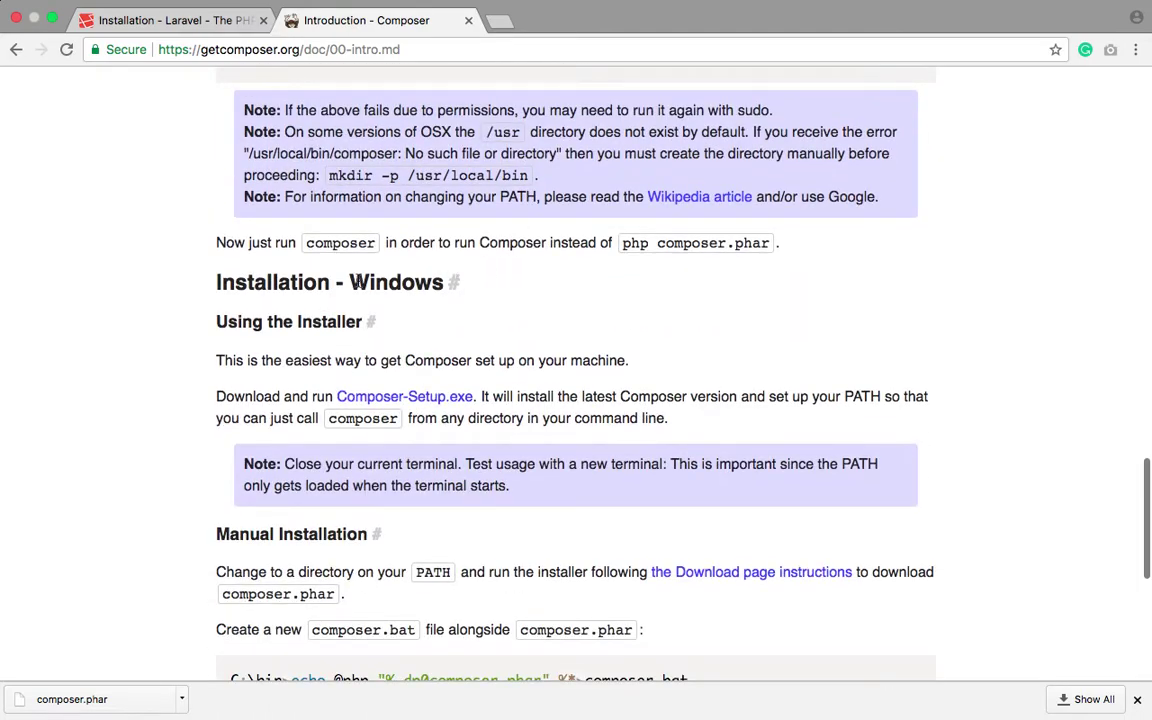
{"action": "left_click_drag", "start_coordinate": [350, 283], "coordinate": [366, 284]}
{"action": "scroll", "coordinate": [363, 287], "scroll_direction": "down", "scroll_amount": 7}
{"action": "scroll", "coordinate": [300, 320], "scroll_direction": "up", "scroll_amount": 1}
{"action": "left_click_drag", "start_coordinate": [227, 394], "coordinate": [723, 403]}
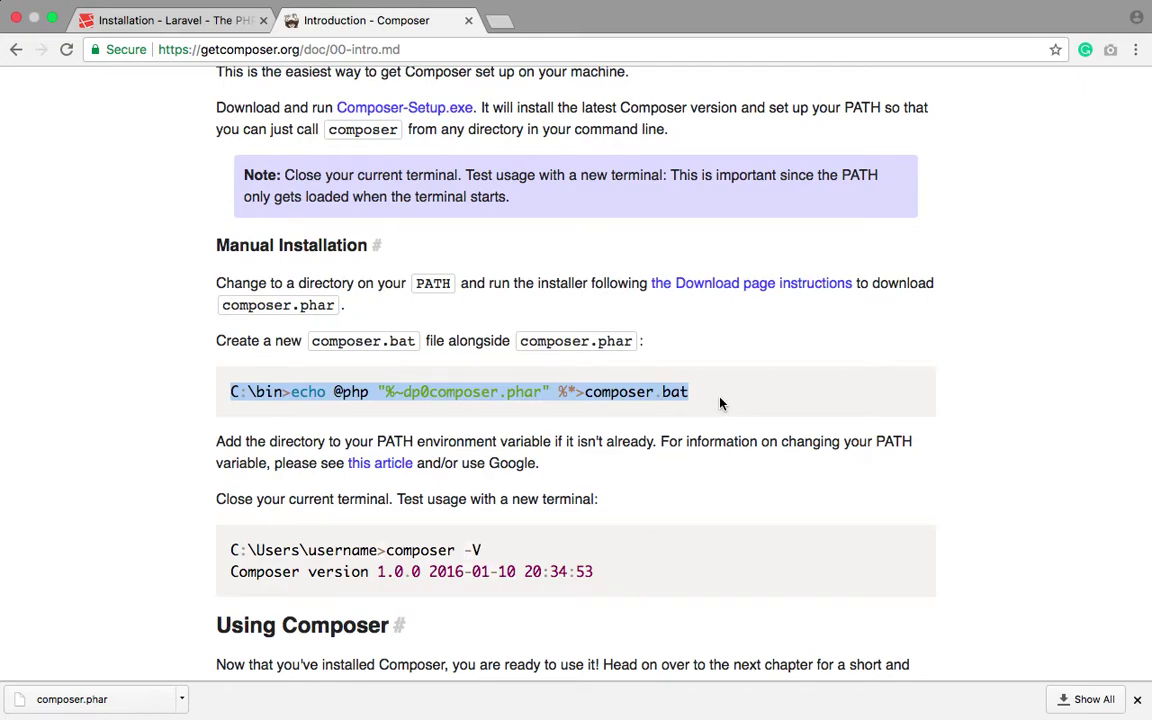
- Switch to Terminal and check the installed Composer version by running composer -V
{"action": "key", "text": "super+Tab"}
{"action": "type", "text": "com"}
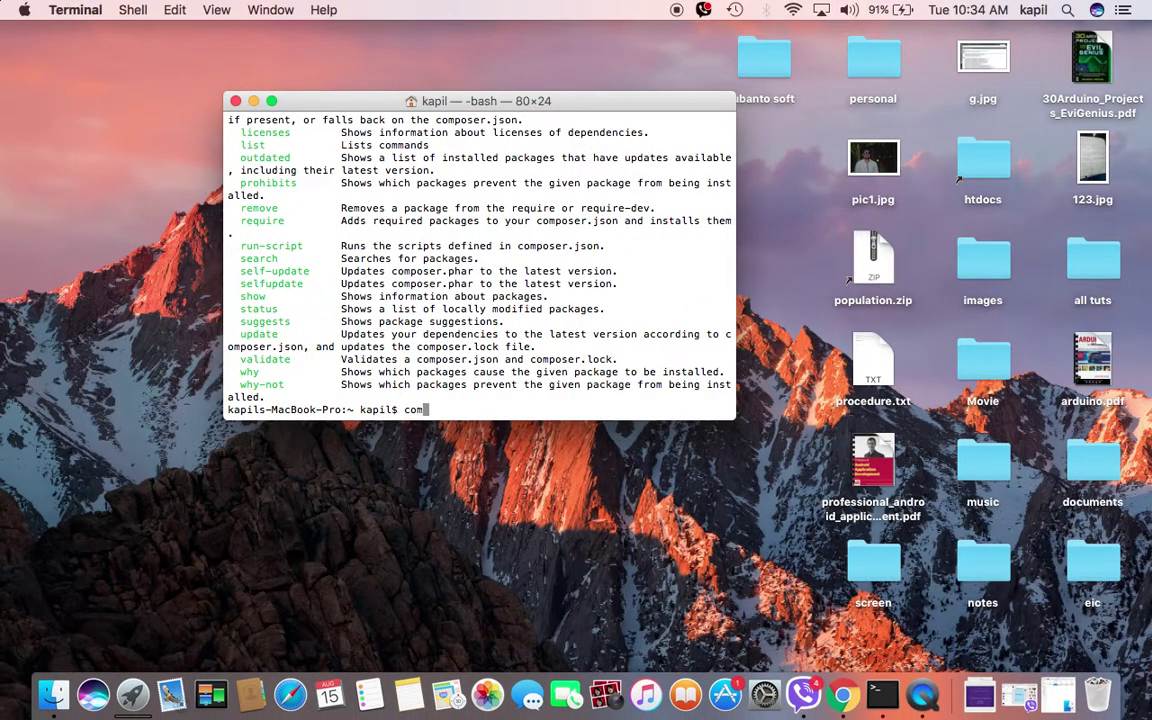
{"action": "type", "text": "poser -V"}
{"action": "key", "text": "Return"}
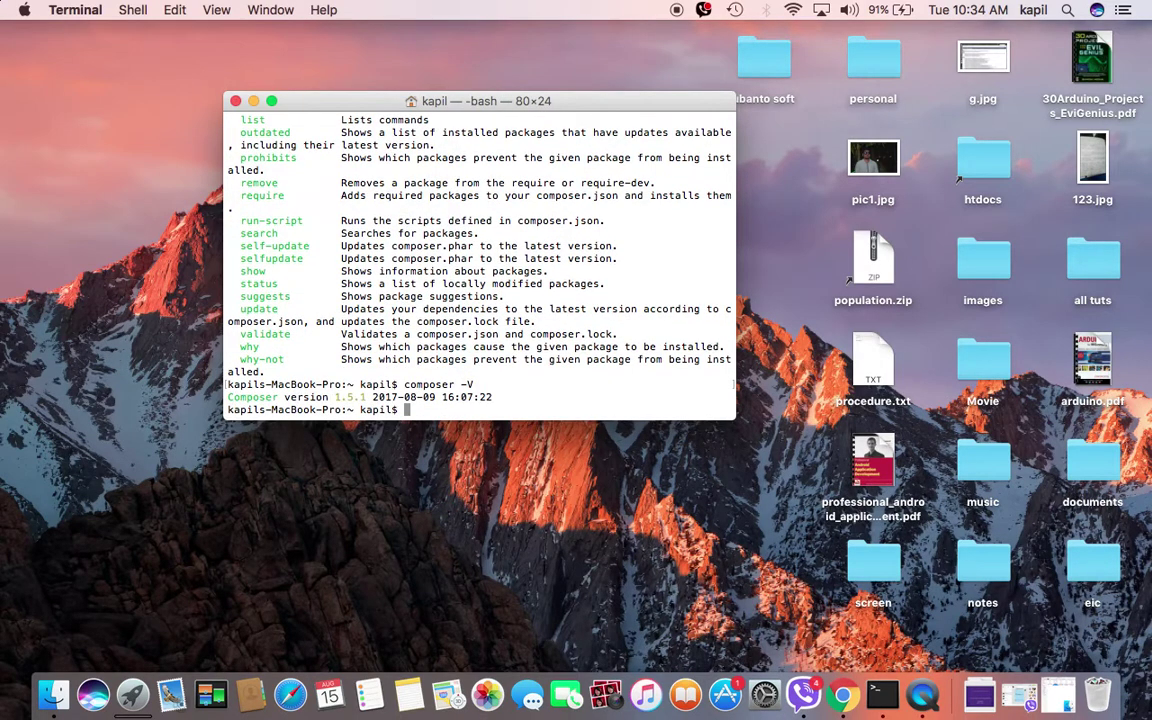
{"action": "left_click_drag", "start_coordinate": [318, 409], "coordinate": [373, 397]}
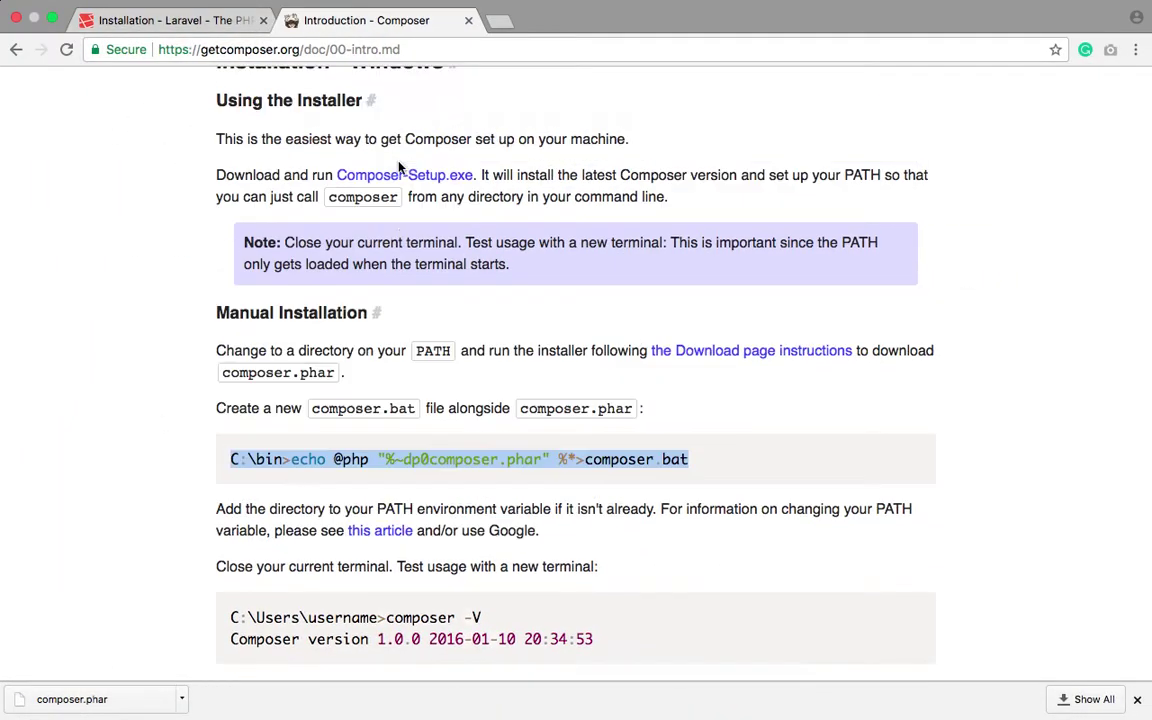
- Open Composer's Download page in the browser and compare the installed version with the manual download list
{"action": "scroll", "coordinate": [398, 168], "scroll_direction": "up", "scroll_amount": 10}
{"action": "left_click", "coordinate": [487, 100]}
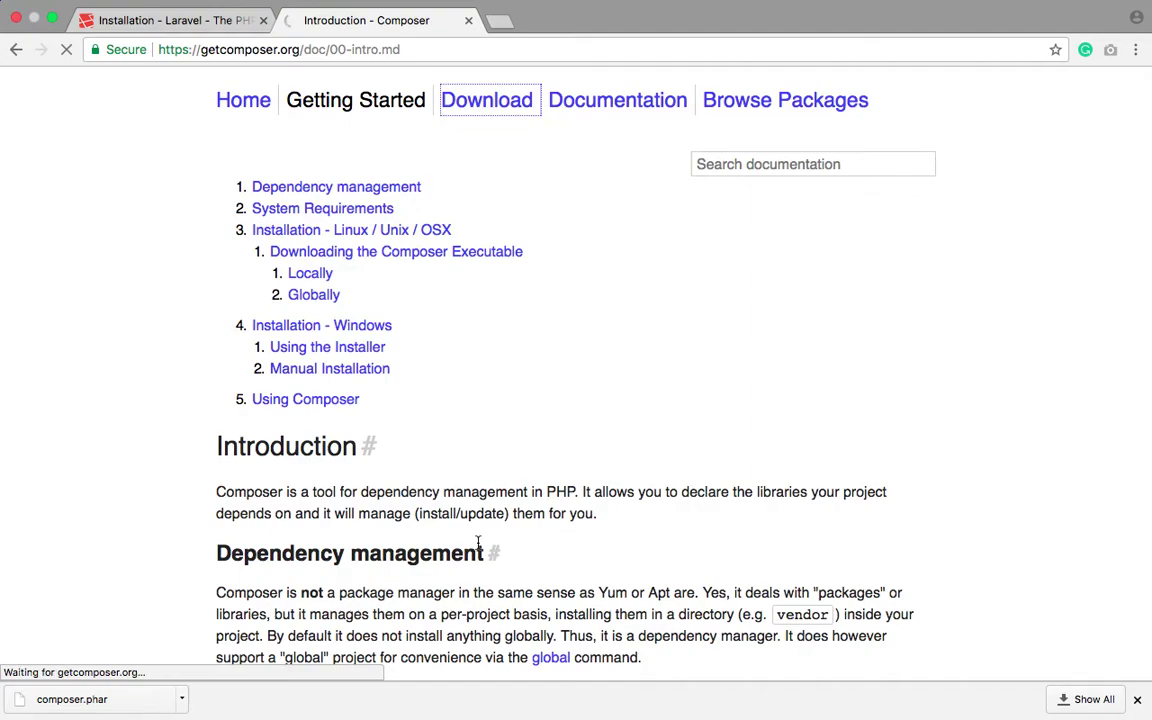
{"action": "scroll", "coordinate": [478, 542], "scroll_direction": "down", "scroll_amount": 5}
{"action": "scroll", "coordinate": [478, 542], "scroll_direction": "down", "scroll_amount": 5}
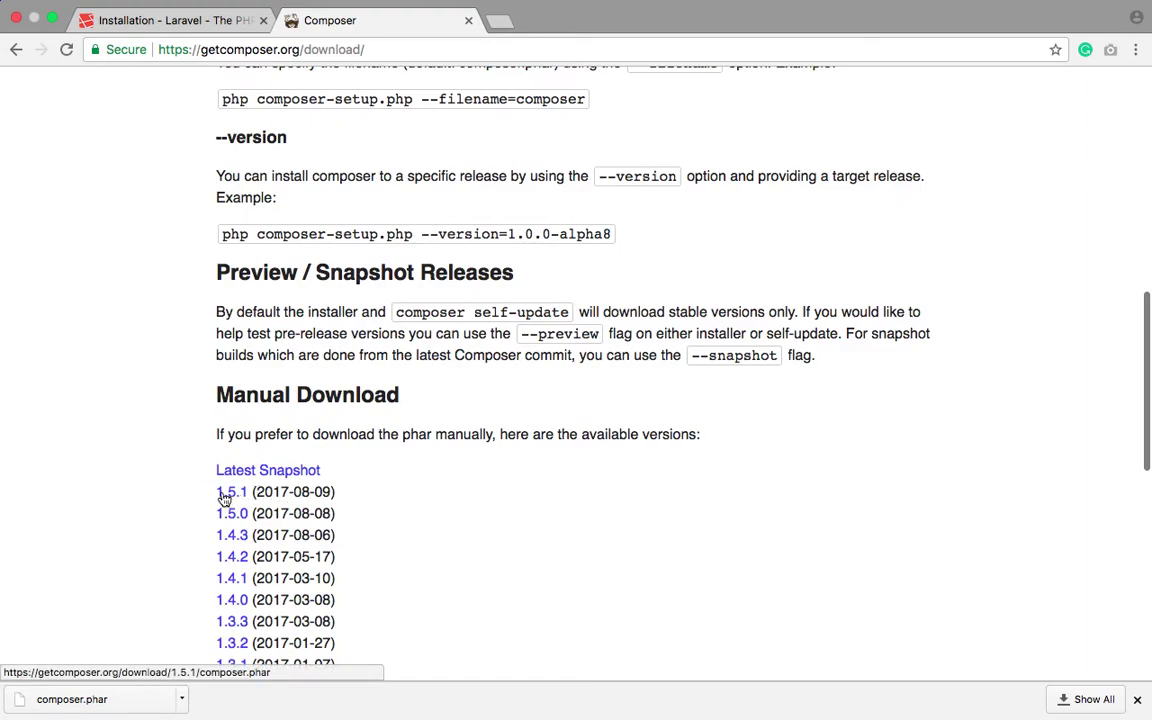
{"action": "left_click_drag", "start_coordinate": [218, 493], "coordinate": [585, 452]}
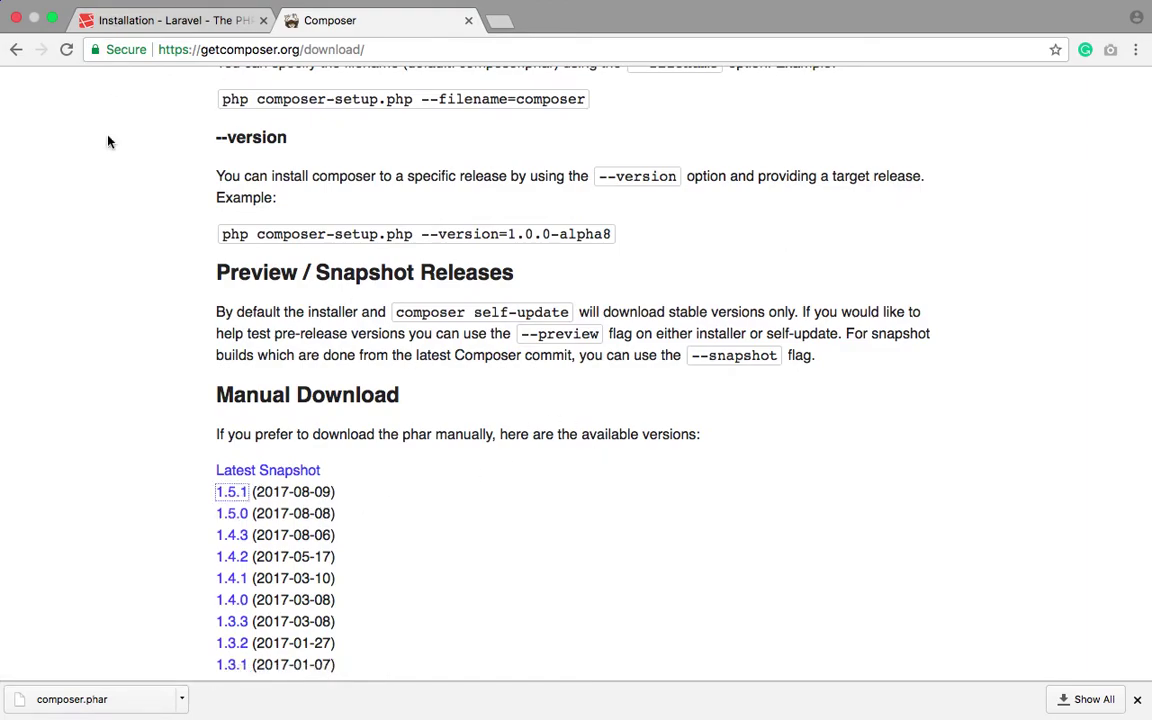
{"action": "key", "text": "ctrl+Left"}
{"action": "key", "text": "ctrl+Right"}
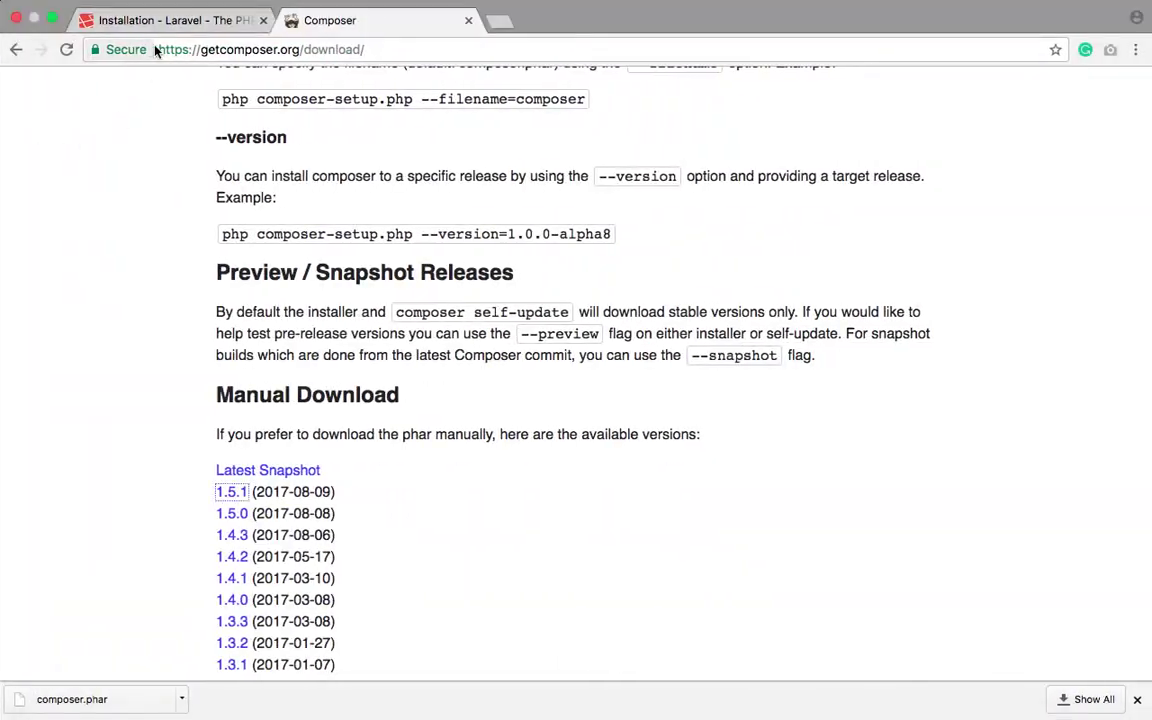
- Return to the Laravel 5.4 installation guide and look over its Composer Create-Project section
{"action": "left_click", "coordinate": [127, 28]}
{"action": "scroll", "coordinate": [725, 285], "scroll_direction": "down", "scroll_amount": 4}
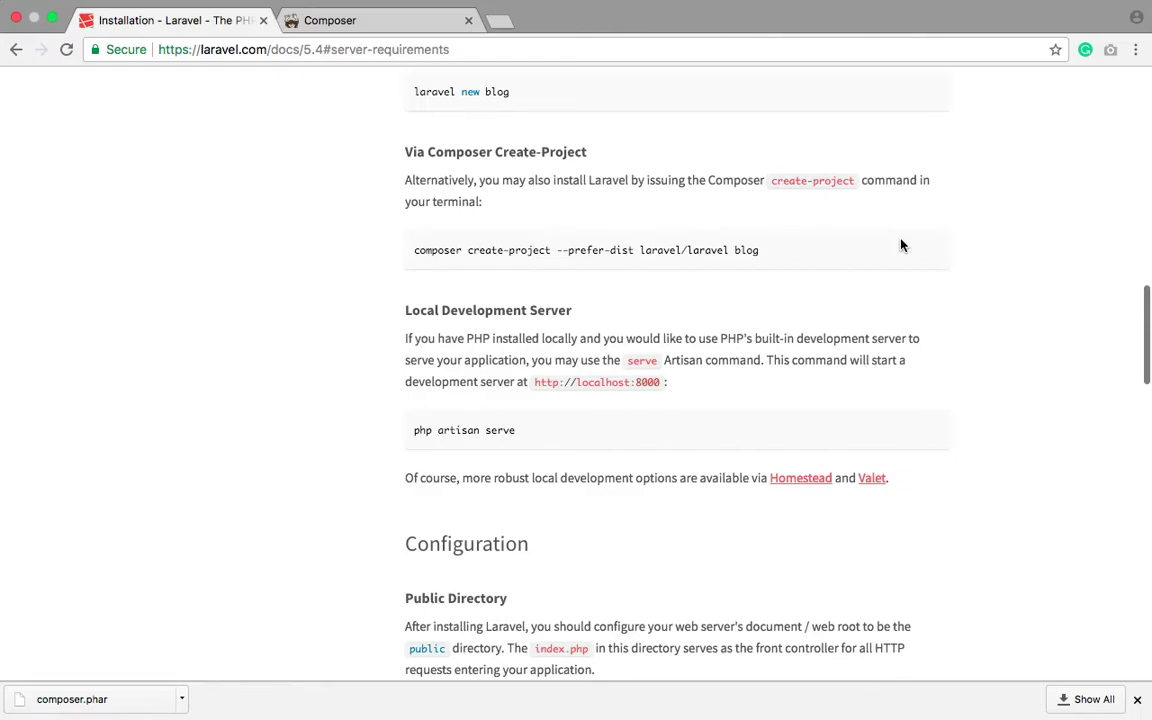
{"action": "scroll", "coordinate": [900, 245], "scroll_direction": "up", "scroll_amount": 10}
- Switch to Terminal and change to the web root by running cd /Applications/XAMPP/htdocs
{"action": "key", "text": "ctrl+Left"}
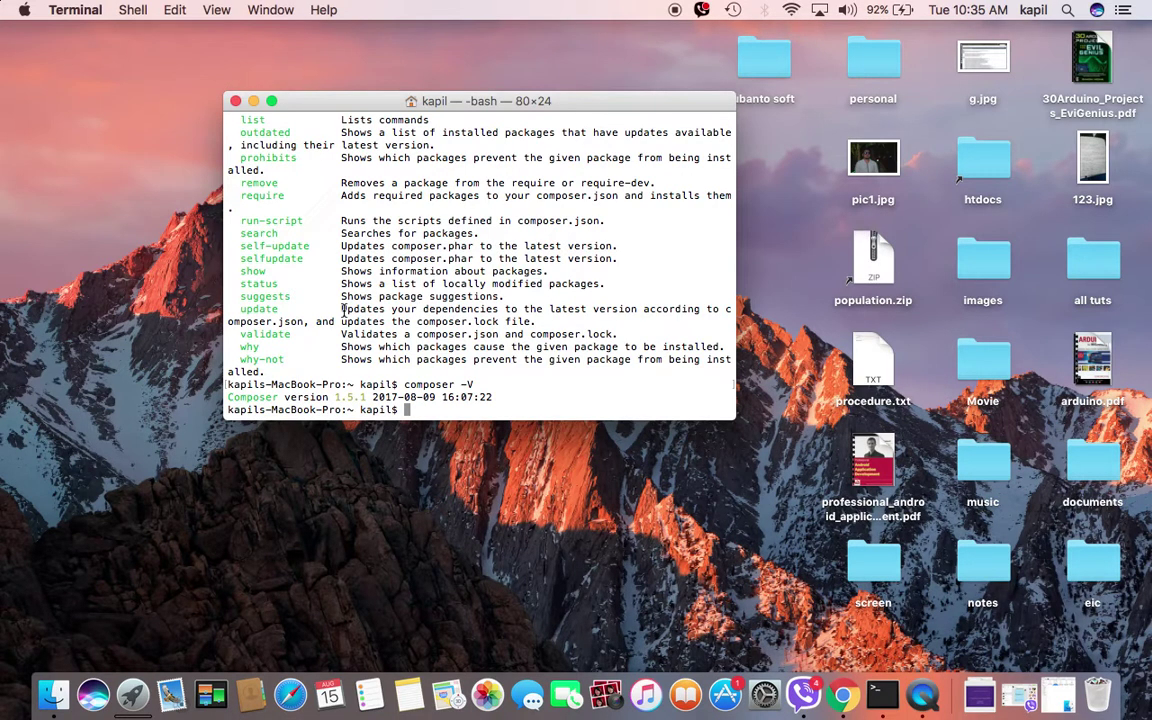
{"action": "type", "text": "cd /Ap"}
{"action": "key", "text": "Tab"}
{"action": "type", "text": "X"}
{"action": "key", "text": "Tab"}
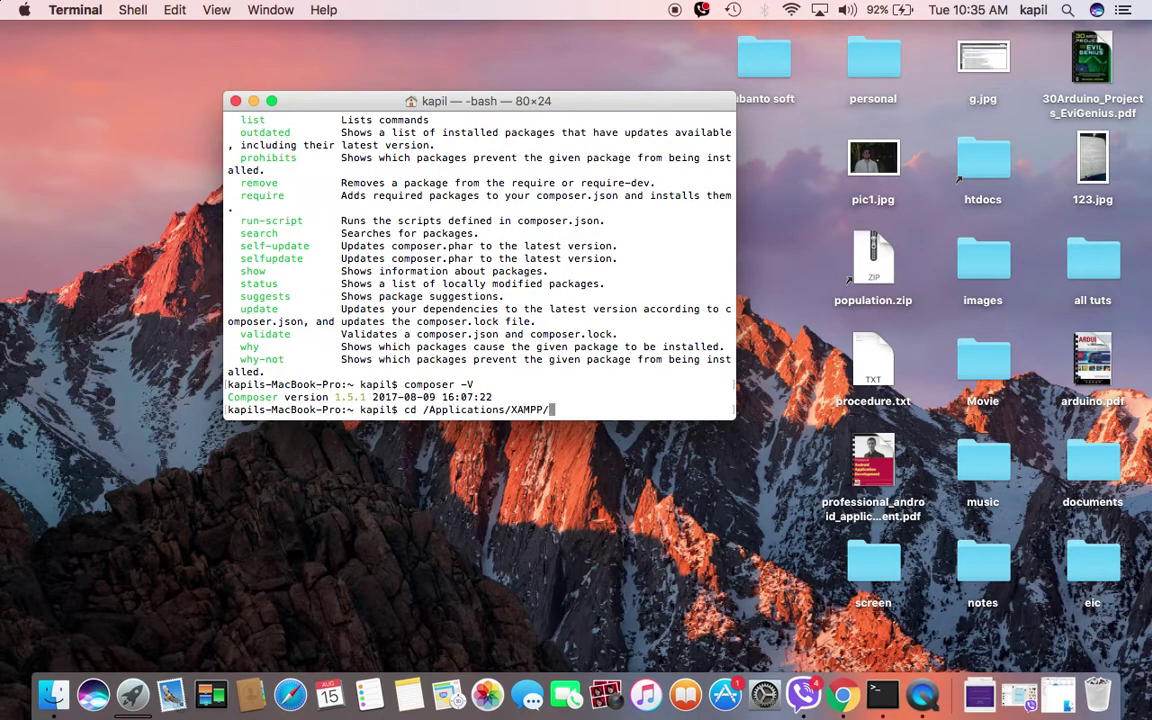
{"action": "type", "text": "htdocs/"}
{"action": "key", "text": "BackSpace"}
{"action": "key", "text": "Return"}
- Create a directory named Laravel Series inside htdocs with mkdir and change into it
{"action": "type", "text": "mkdir"}
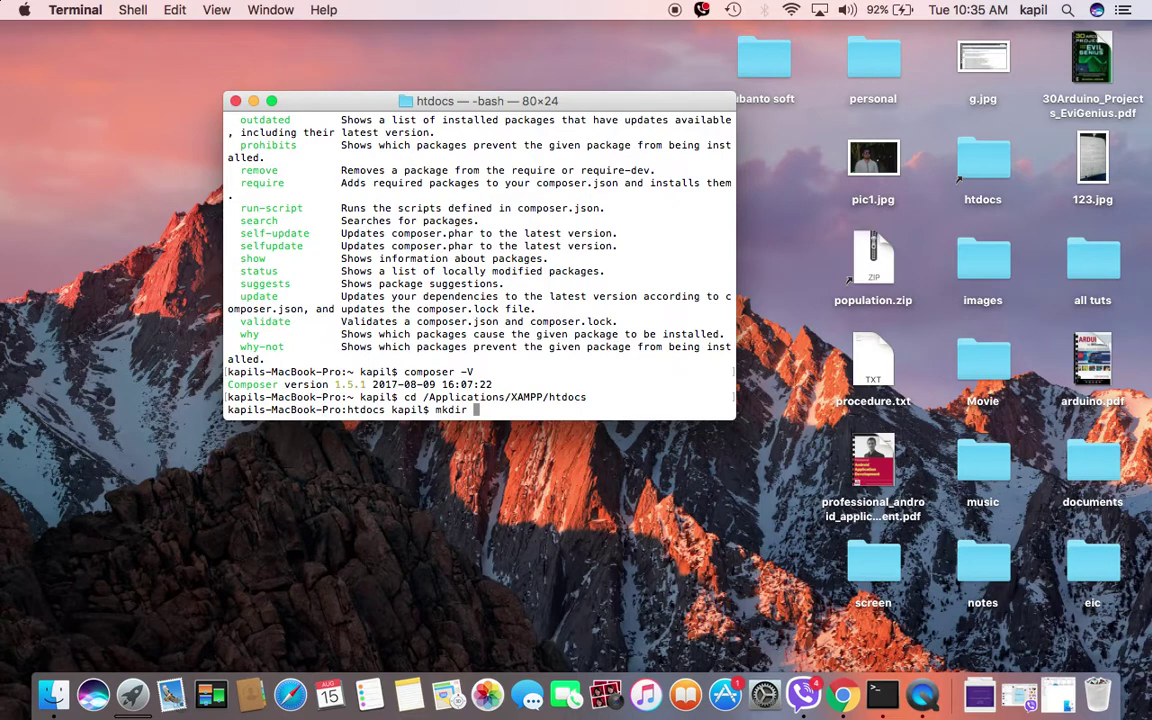
{"action": "type", "text": "Laravel\\ Series"}
{"action": "key", "text": "Return"}
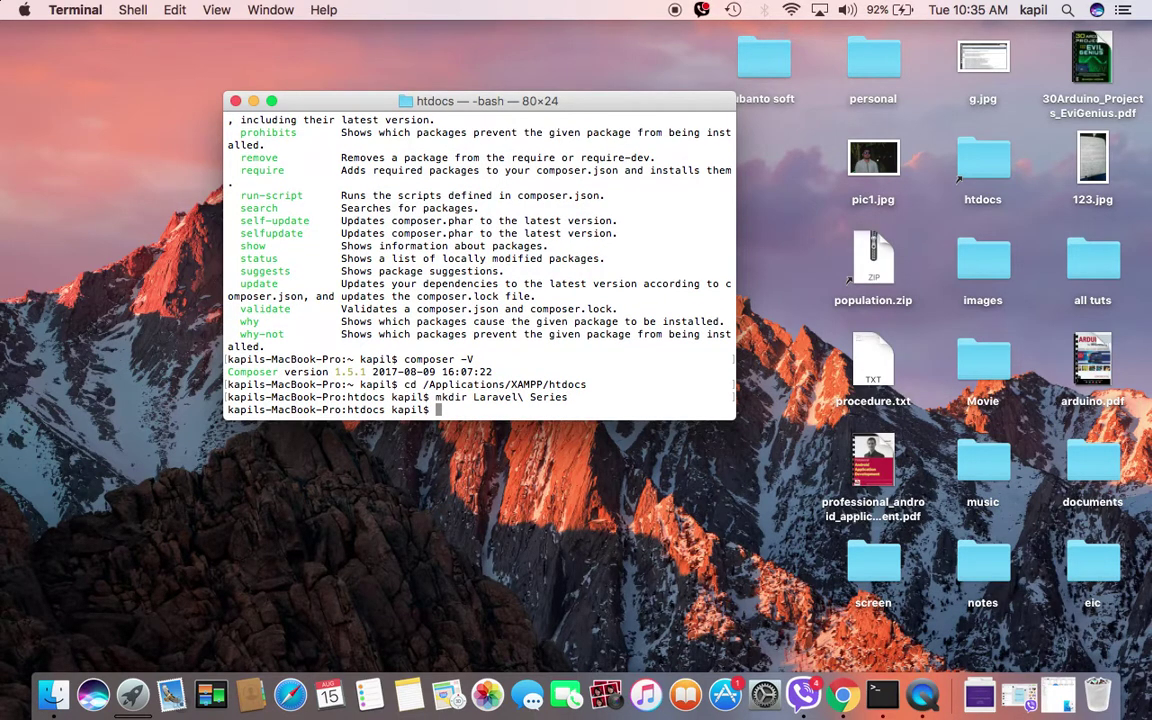
{"action": "type", "text": "cd La"}
{"action": "key", "text": "Tab"}
{"action": "key", "text": "Return"}
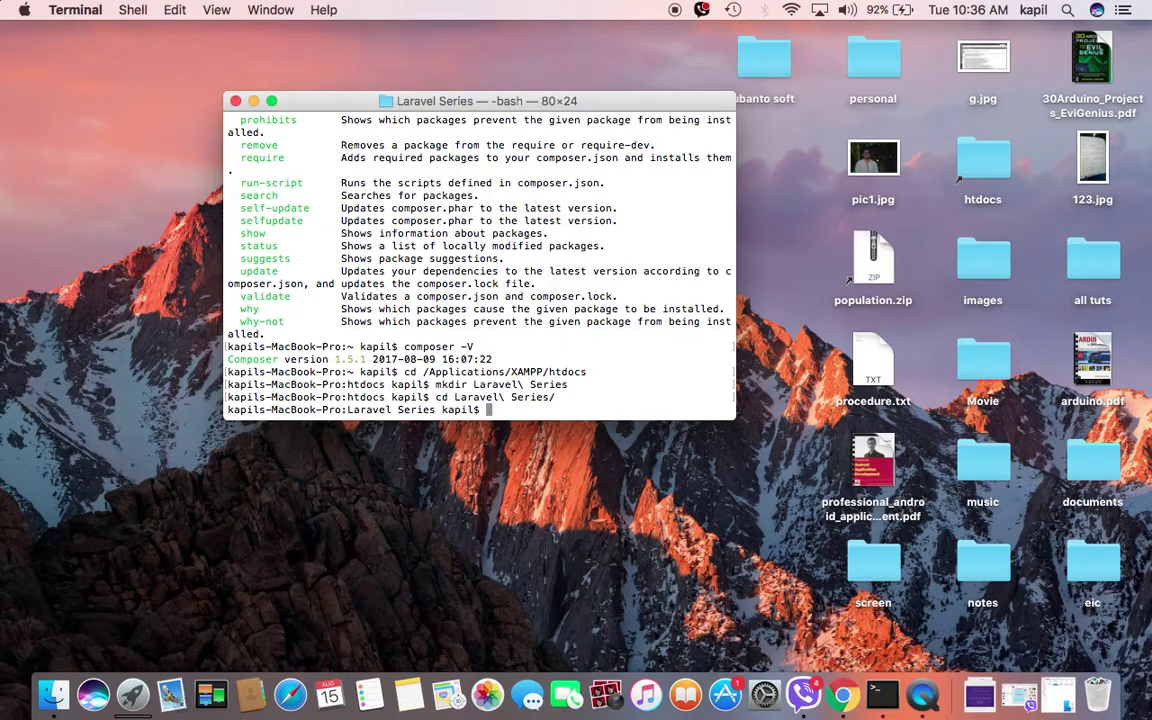
- Look up the create-project command in the Laravel guide, and enter composer create-project laravel/laravel at the Terminal prompt
{"action": "key", "text": "ctrl+Right"}
{"action": "key", "text": "ctrl+Left"}
{"action": "key", "text": "ctrl+Right"}
{"action": "key", "text": "ctrl+Left"}
{"action": "key", "text": "ctrl+Right"}
{"action": "scroll", "coordinate": [677, 341], "scroll_direction": "down", "scroll_amount": 10}
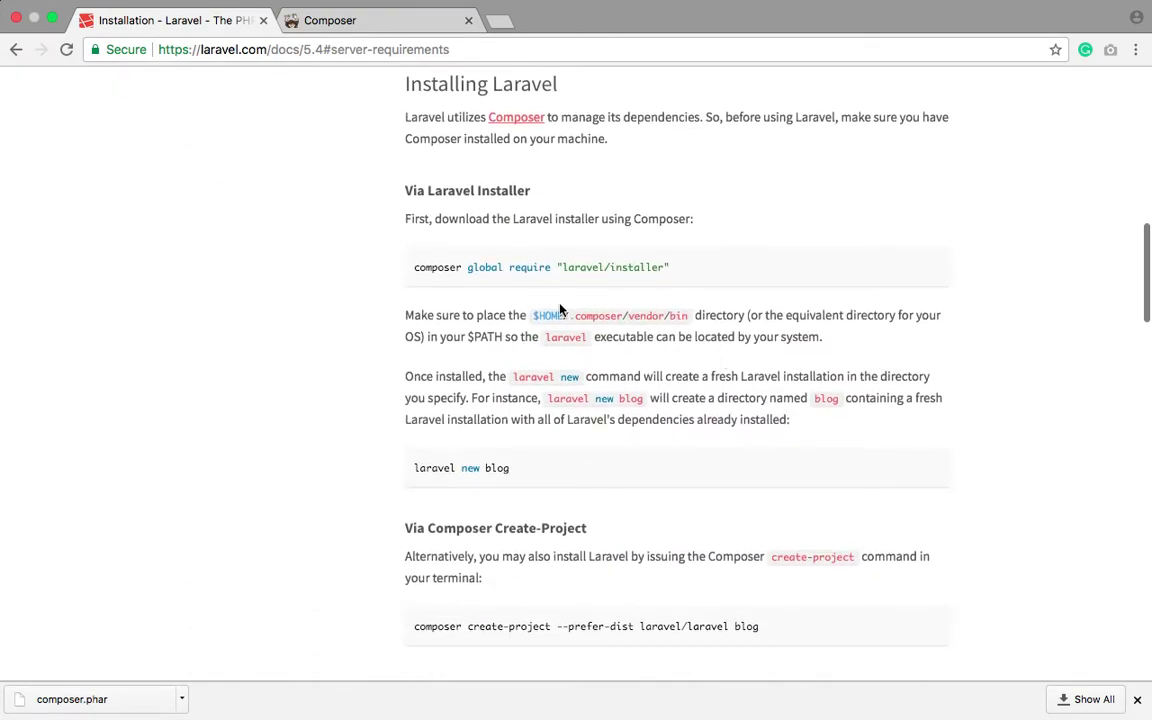
{"action": "scroll", "coordinate": [572, 310], "scroll_direction": "down", "scroll_amount": 3}
{"action": "key", "text": "ctrl+Left"}
{"action": "type", "text": "composer create-p"}
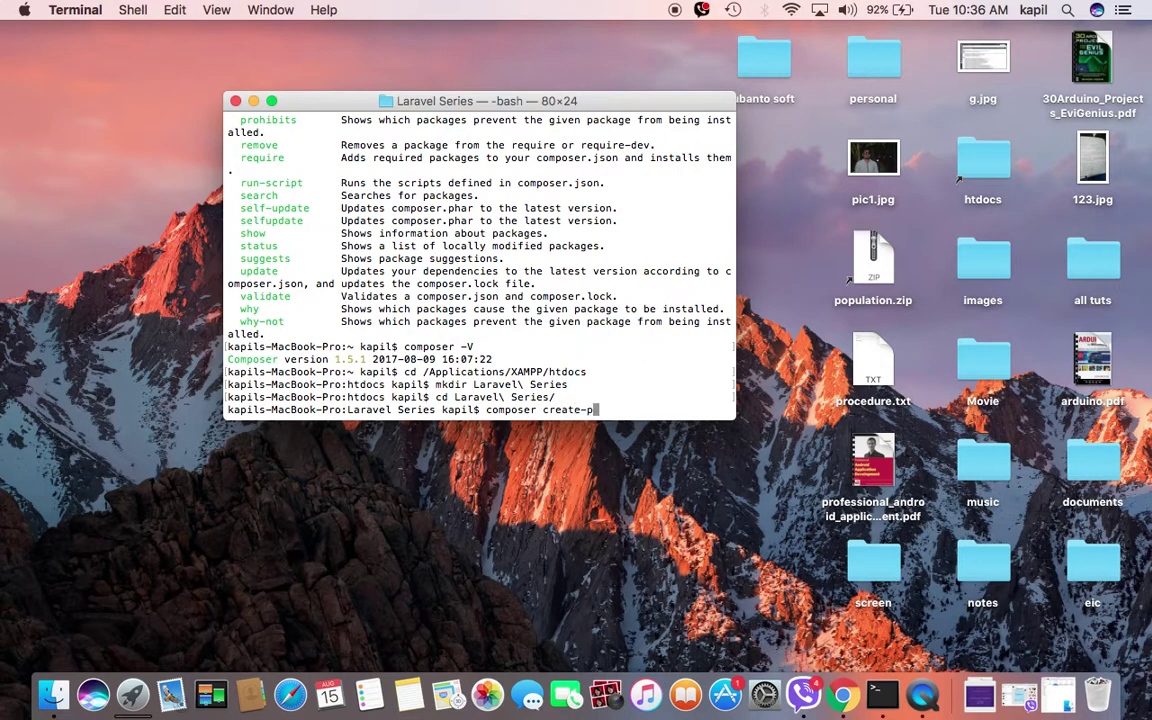
{"action": "type", "text": "roject laravel/laravel"}
{"action": "key", "text": "Return"}
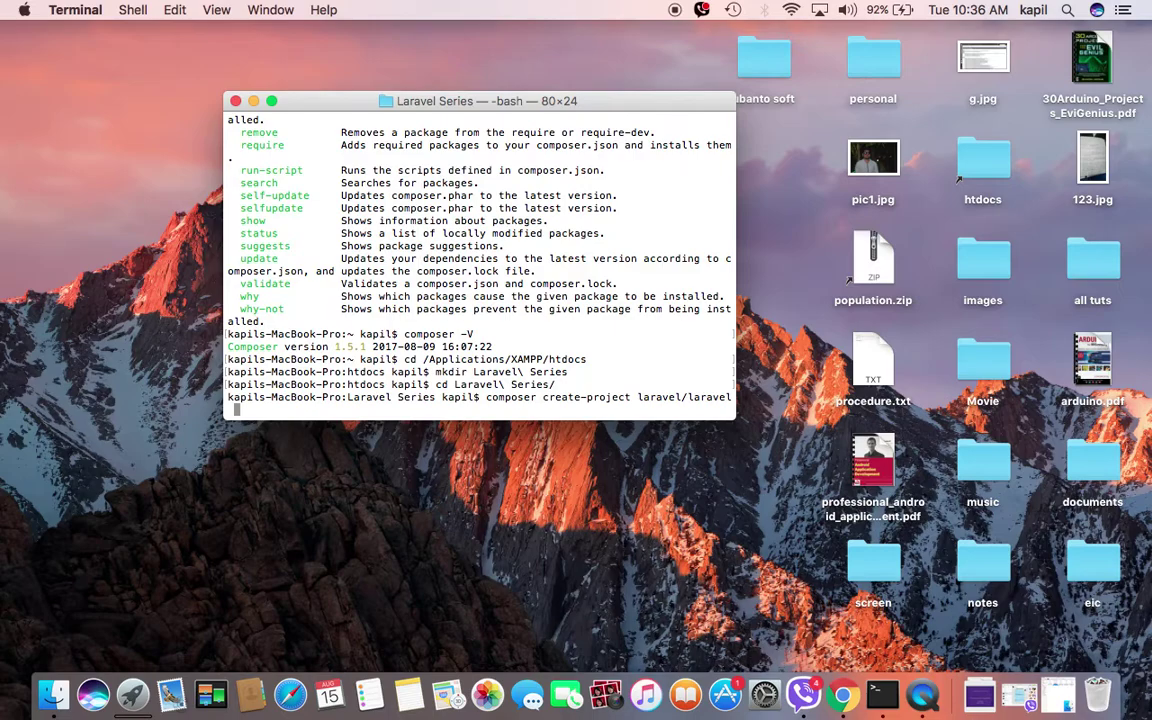
{"action": "type", "text": "blog"}
{"action": "key", "text": "BackSpace"}
{"action": "key", "text": "BackSpace"}
{"action": "key", "text": "BackSpace"}
{"action": "key", "text": "BackSpace"}
{"action": "type", "text": "entertainment"}
{"action": "key", "text": "BackSpace"}
{"action": "key", "text": "BackSpace"}
{"action": "key", "text": "BackSpace"}
{"action": "key", "text": "BackSpace"}
{"action": "key", "text": "BackSpace"}
{"action": "key", "text": "BackSpace"}
{"action": "key", "text": "BackSpace"}
{"action": "key", "text": "BackSpace"}
{"action": "key", "text": "BackSpace"}
{"action": "key", "text": "BackSpace"}
{"action": "key", "text": "BackSpace"}
{"action": "key", "text": "BackSpace"}
{"action": "key", "text": "BackSpace"}
{"action": "type", "text": "footb"}
{"action": "key", "text": "BackSpace"}
{"action": "key", "text": "BackSpace"}
{"action": "key", "text": "BackSpace"}
{"action": "key", "text": "BackSpace"}
{"action": "key", "text": "BackSpace"}
- Complete the create-project command with the project name blog and run it
{"action": "type", "text": "blog"}
{"action": "key", "text": "Return"}
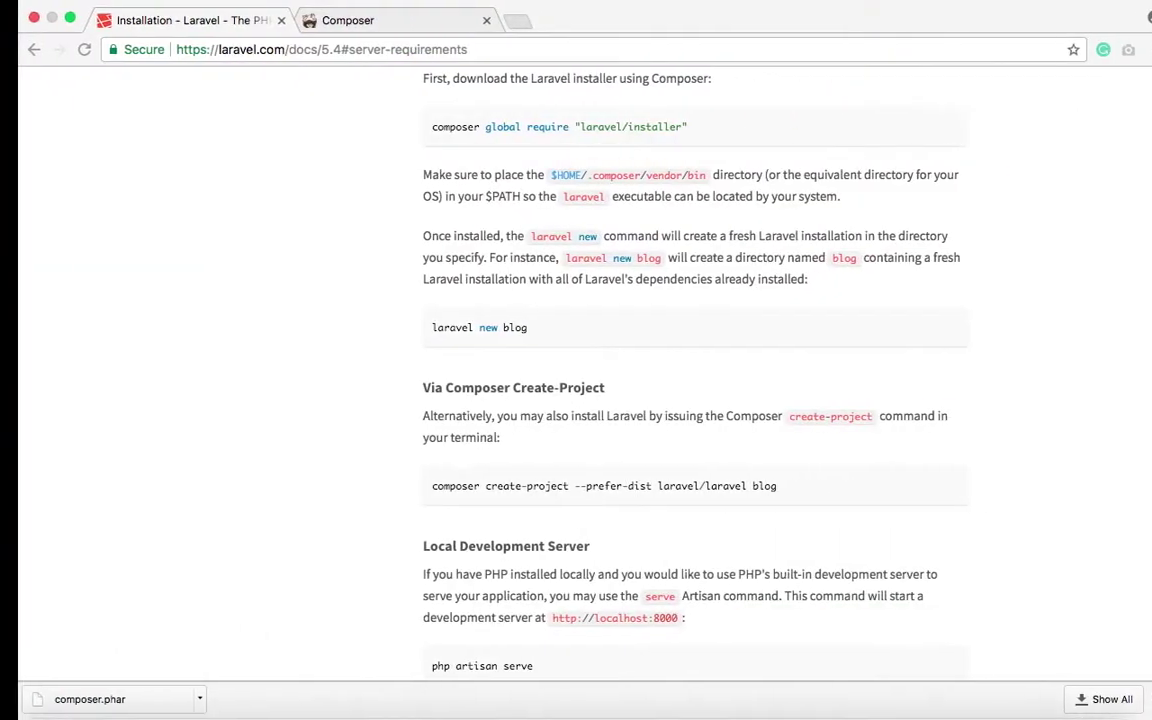
- Read the php artisan serve and Configuration sections of the Laravel guide, and return to Terminal to check the project creation
{"action": "scroll", "coordinate": [470, 300], "scroll_direction": "down", "scroll_amount": 5}
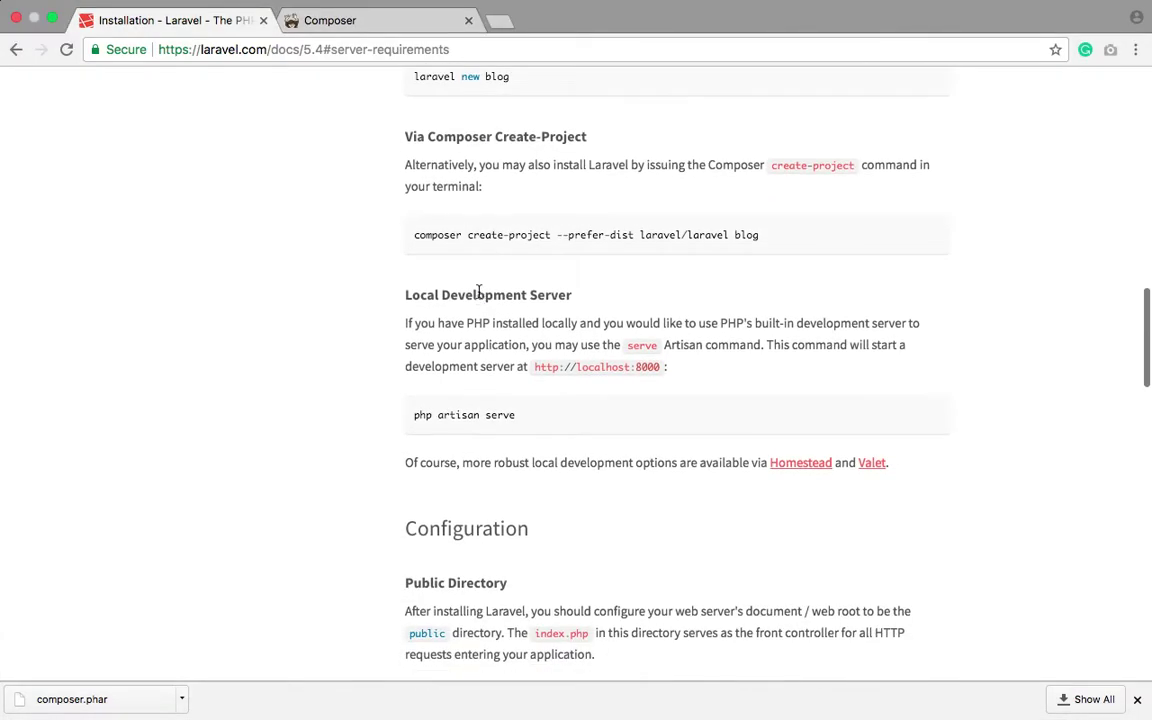
{"action": "scroll", "coordinate": [478, 296], "scroll_direction": "down", "scroll_amount": 3}
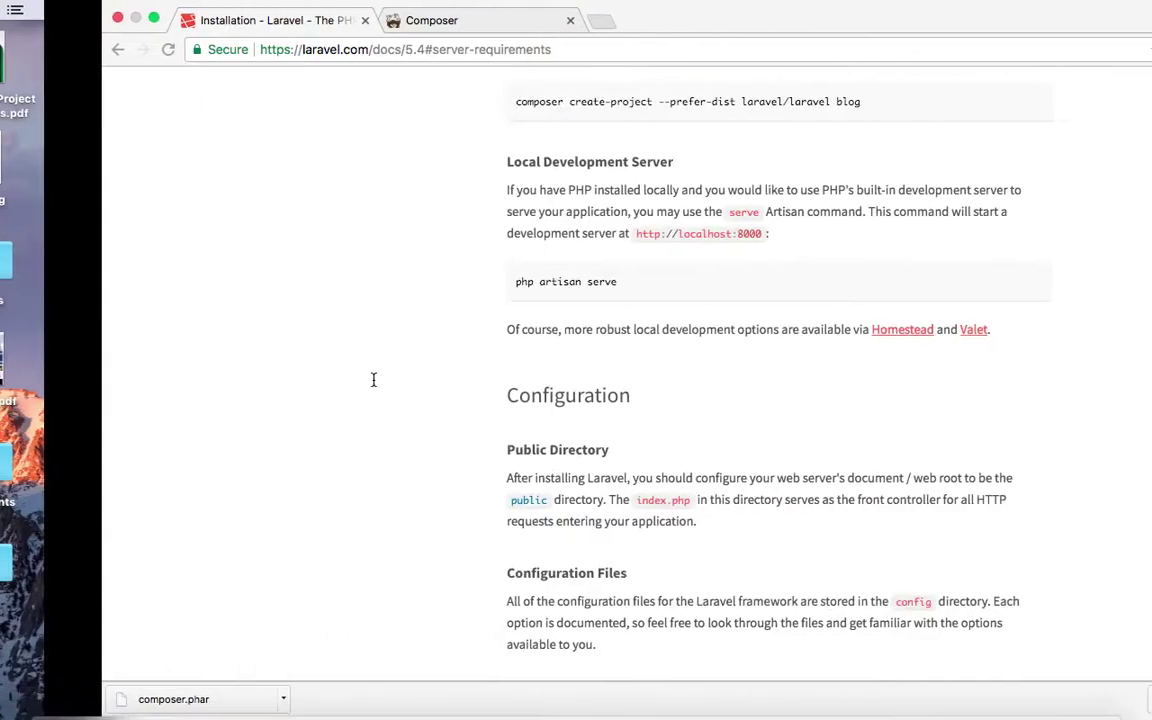
{"action": "left_click_drag", "start_coordinate": [416, 283], "coordinate": [630, 301]}
{"action": "scroll", "coordinate": [601, 318], "scroll_direction": "down", "scroll_amount": 6}
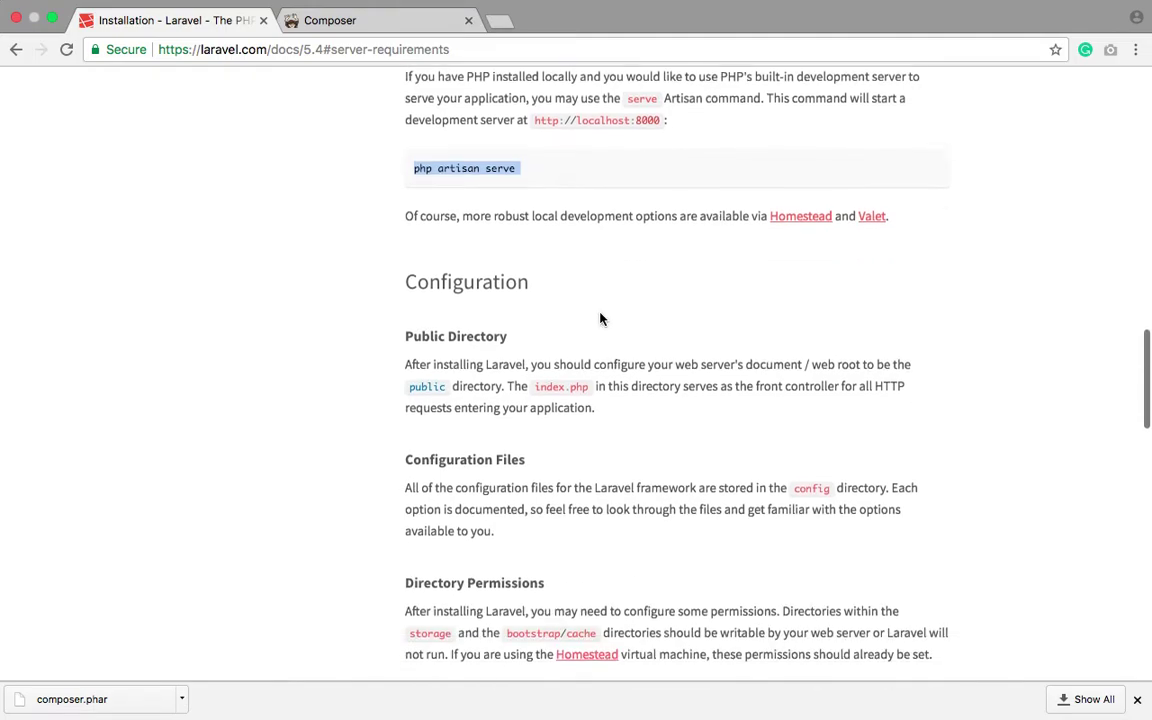
{"action": "scroll", "coordinate": [601, 318], "scroll_direction": "down", "scroll_amount": 3}
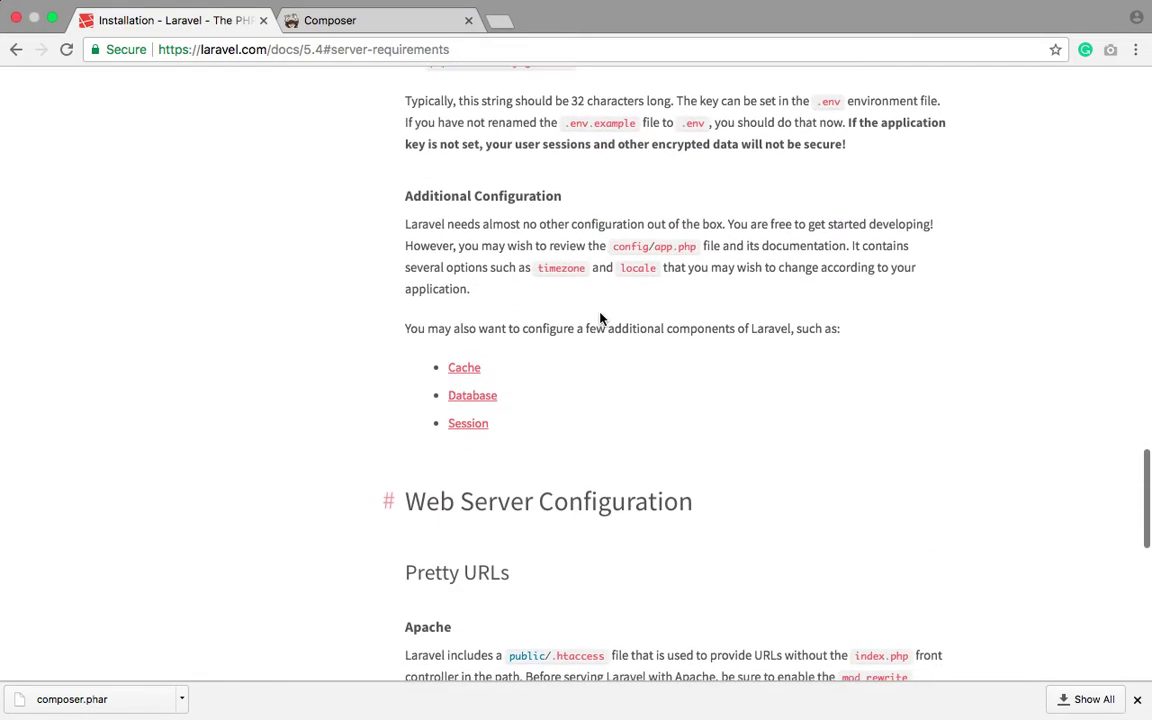
{"action": "scroll", "coordinate": [601, 318], "scroll_direction": "up", "scroll_amount": 6}
{"action": "scroll", "coordinate": [600, 318], "scroll_direction": "up", "scroll_amount": 3}
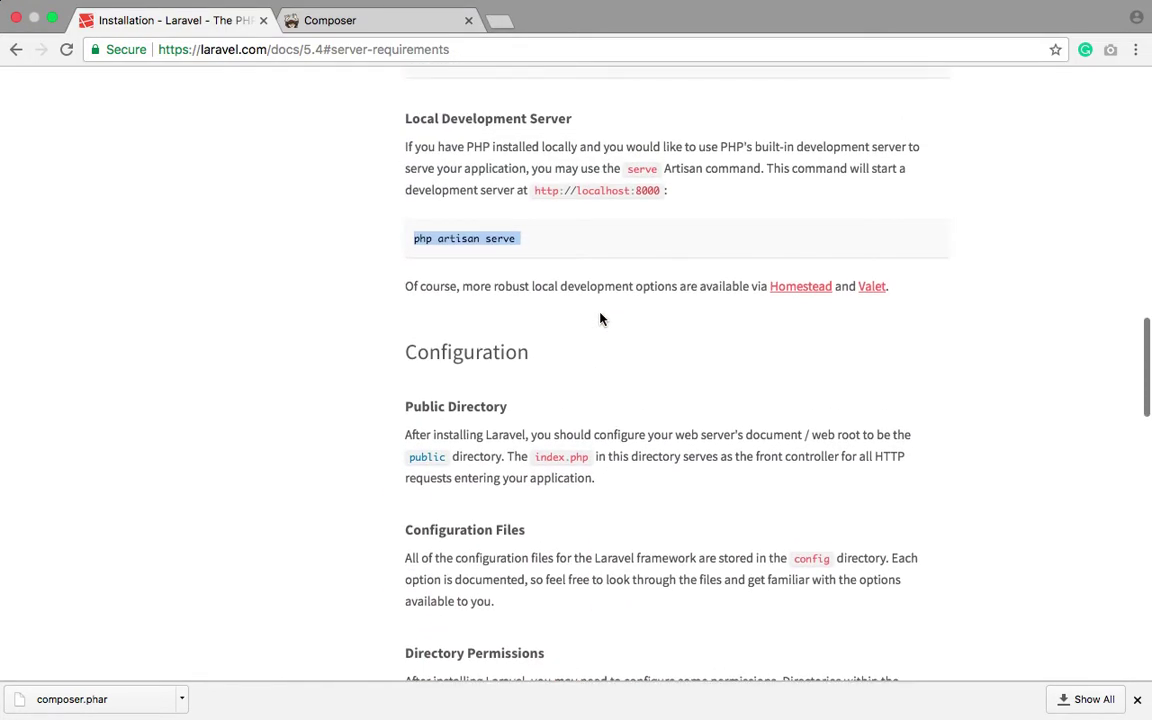
{"action": "key", "text": "super+Tab"}
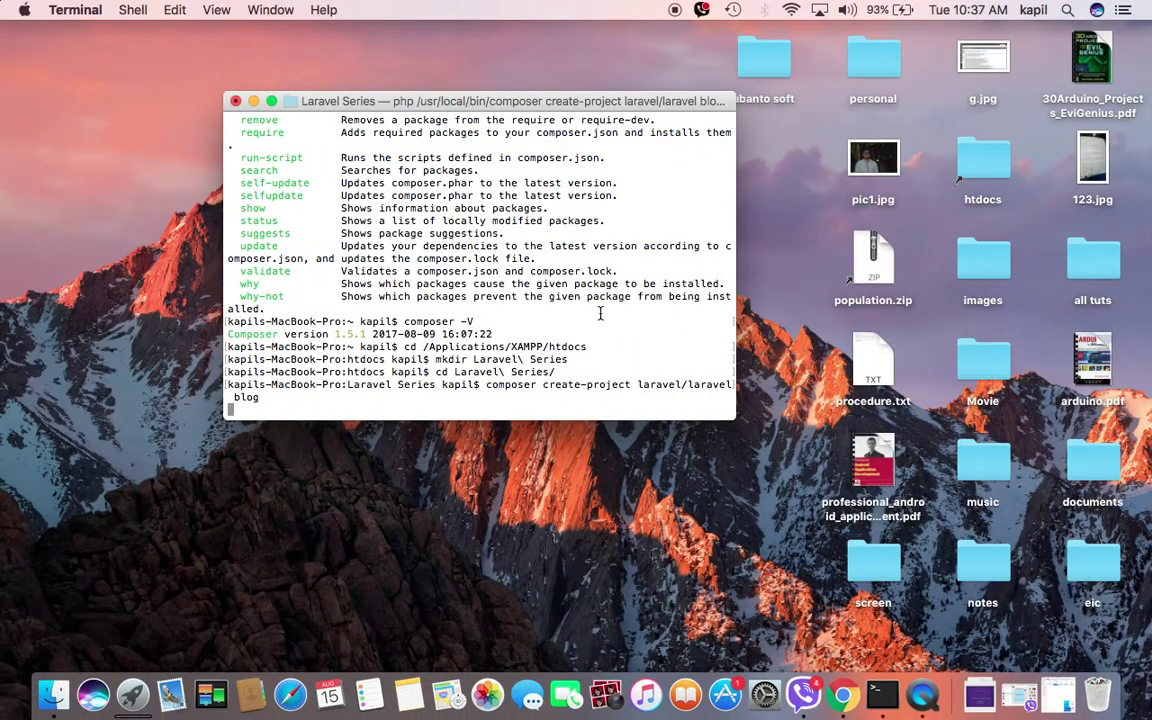